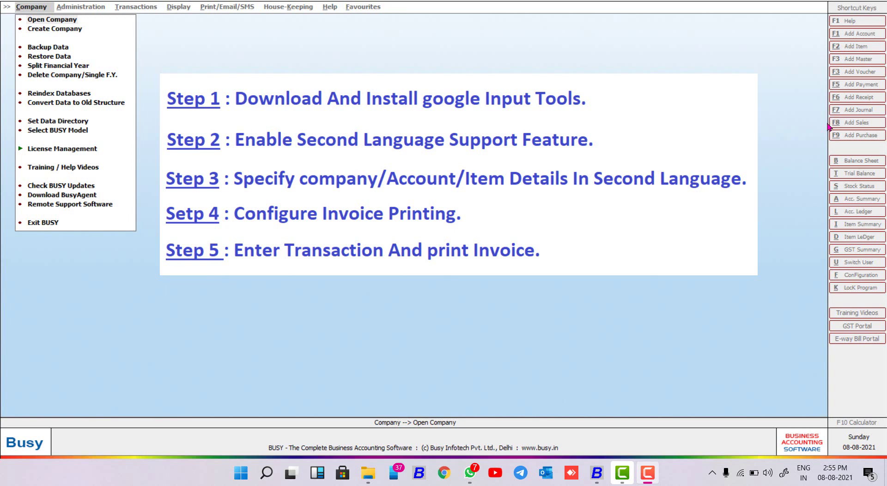
Step: Open the Demo company and go to the General page of Features/Options configuration
click(51, 19)
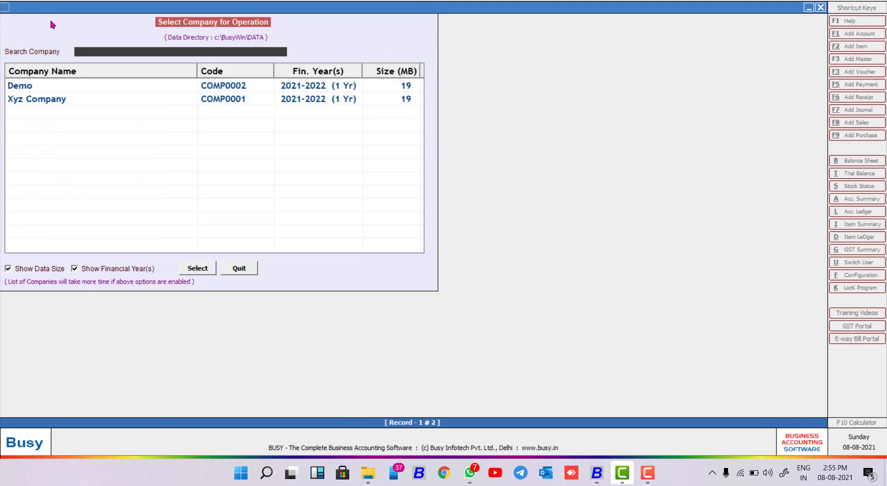
double_click(91, 83)
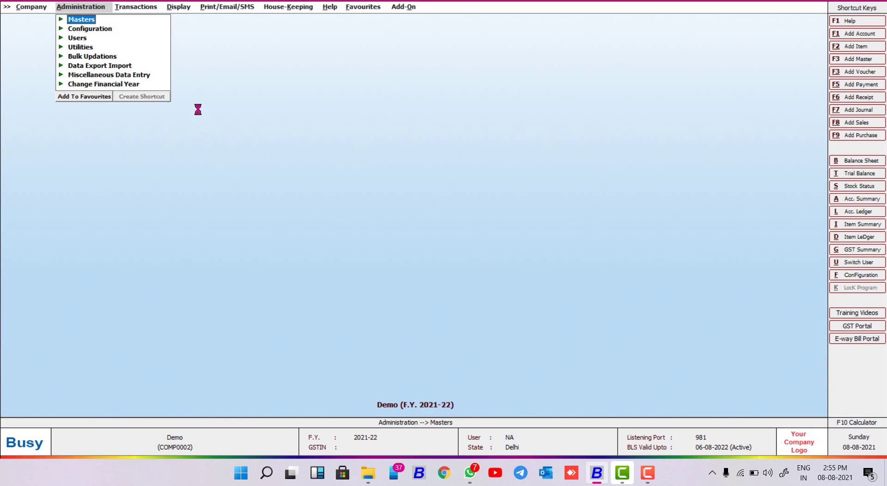
key(Down)
key(Return)
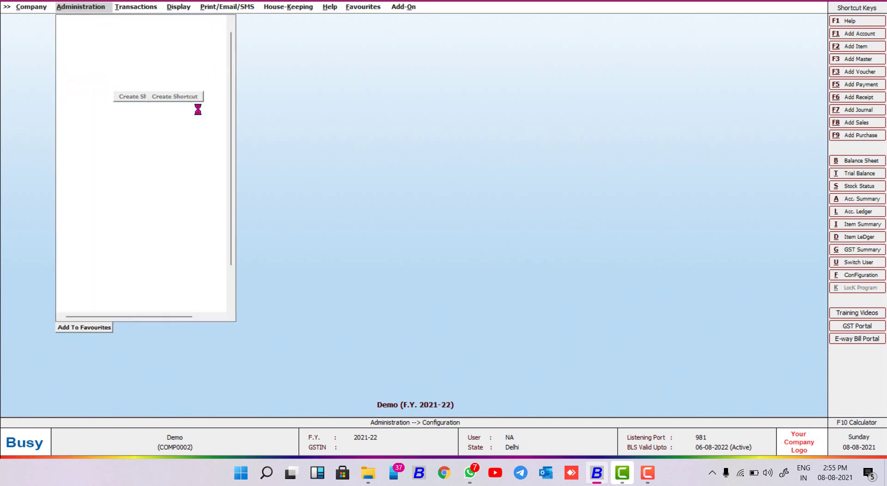
key(Return)
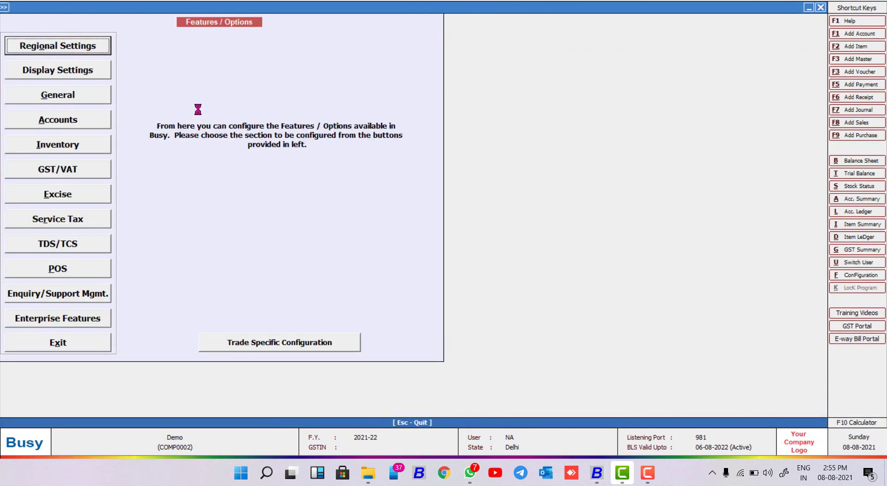
key(Down)
key(Down)
key(Down)
key(Up)
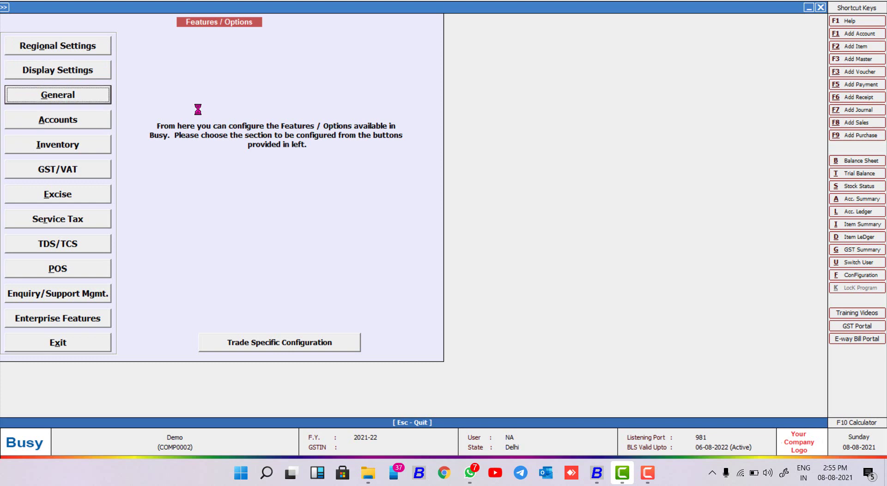
key(Return)
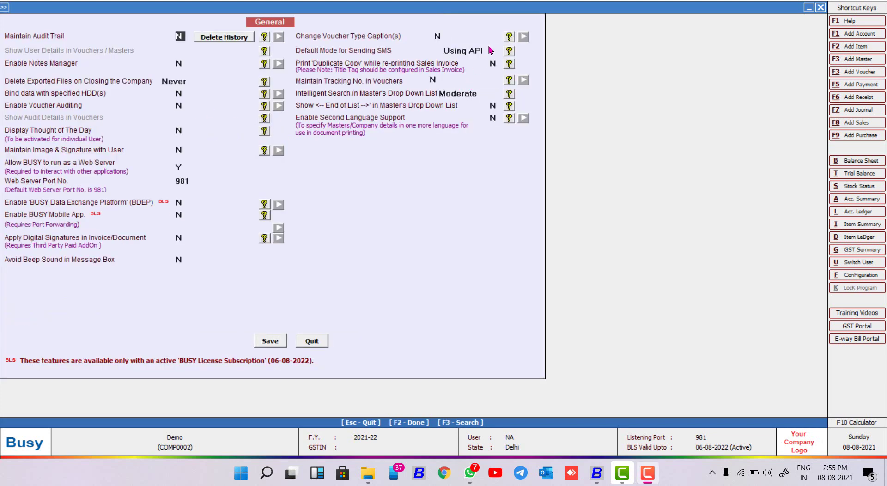
Step: Set Enable Second Language Support to Y, dismiss the keyboard warning, and show the desktop
click(320, 123)
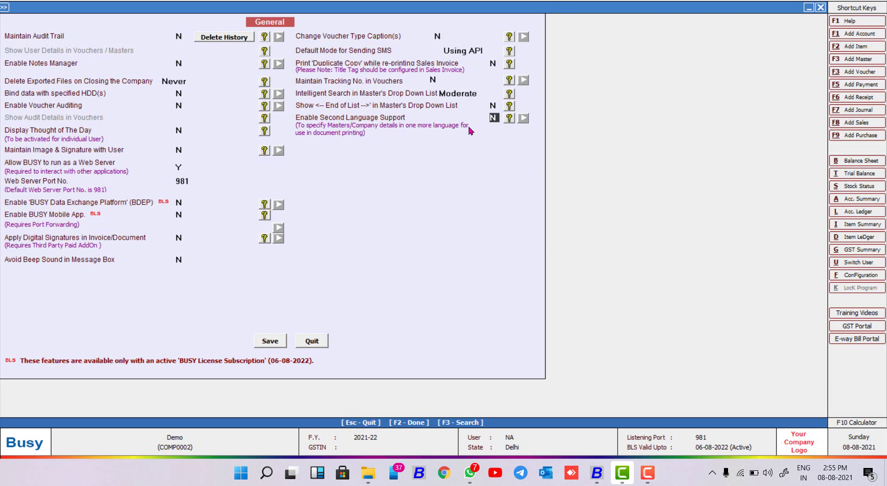
key(y)
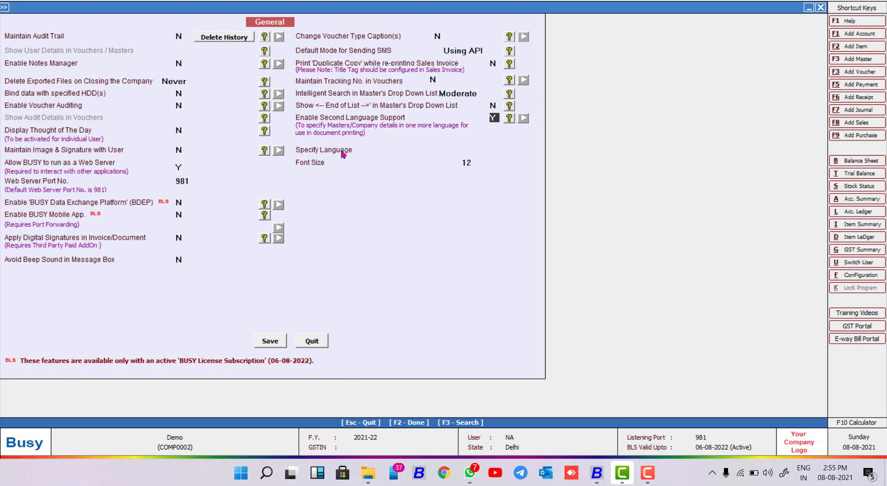
click(342, 151)
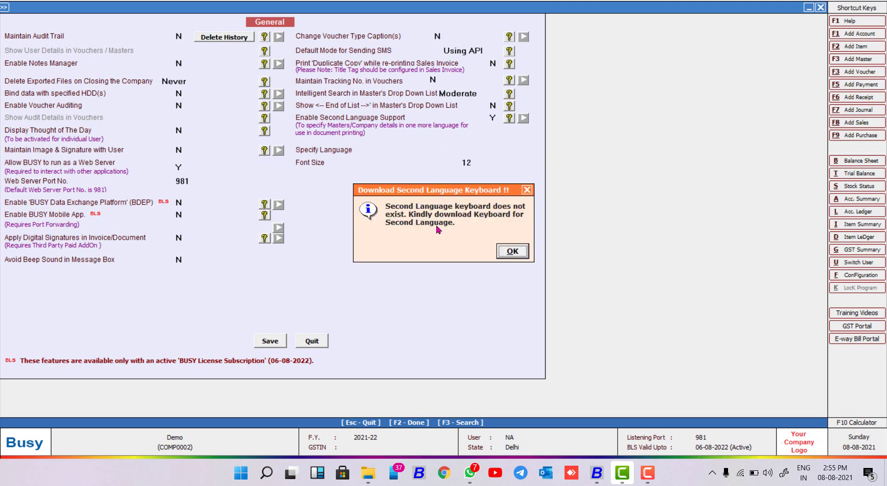
click(511, 250)
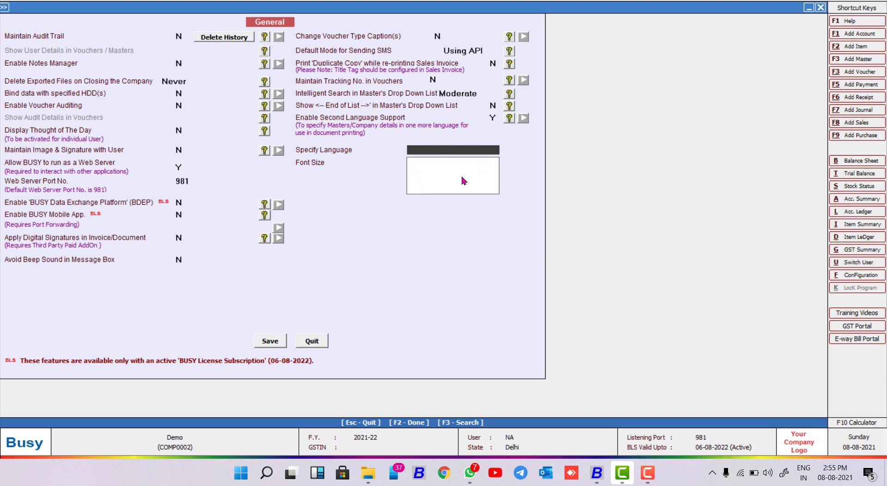
key(super+d)
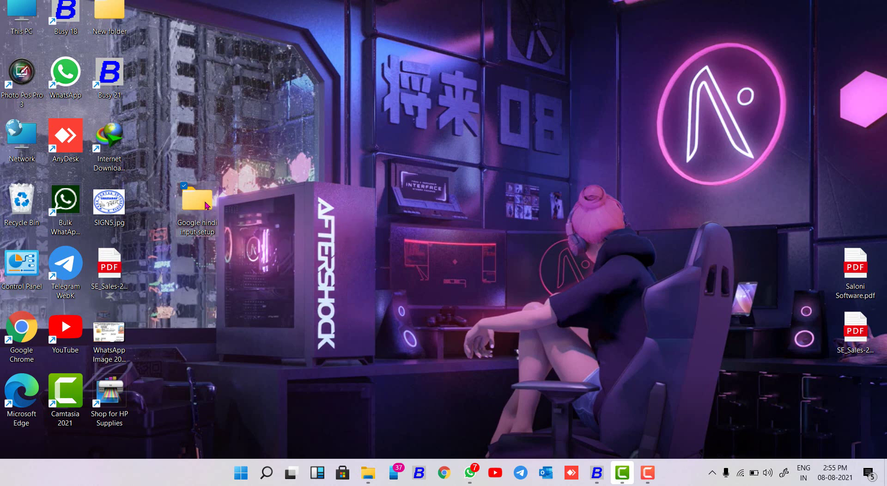
Step: Install GoogleInputTools.exe from the Google hindi input setup folder
double_click(206, 204)
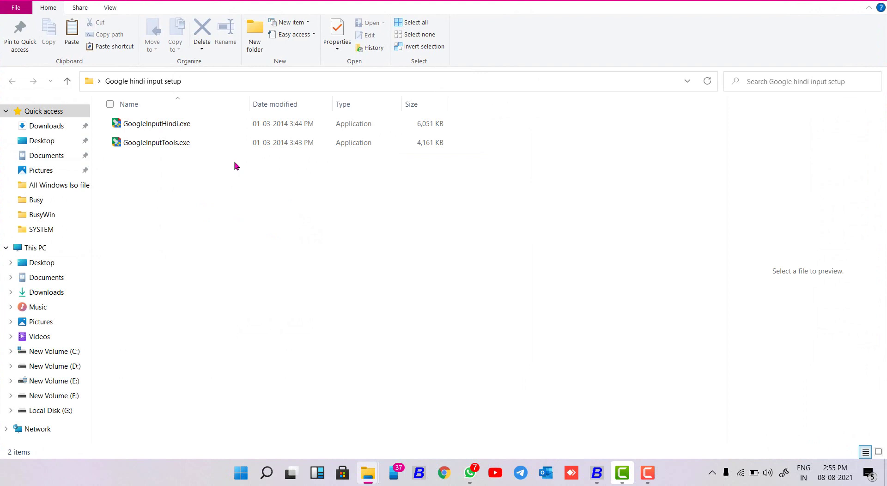
key(Down)
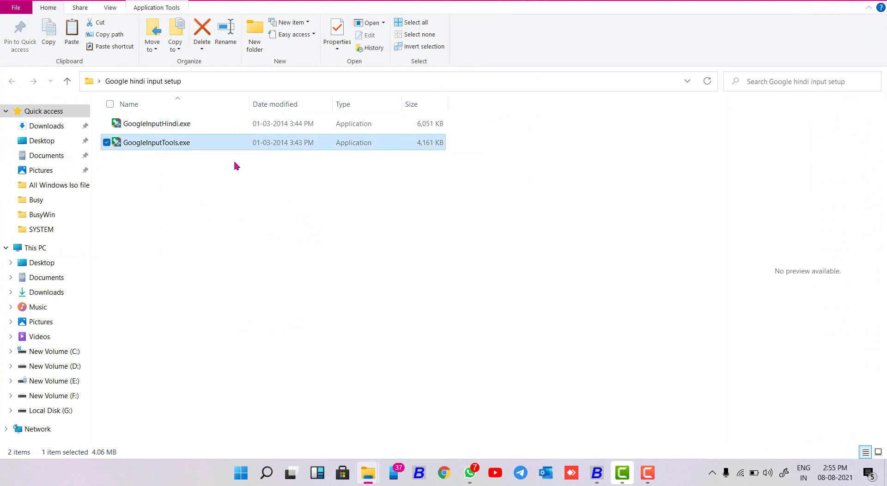
key(Return)
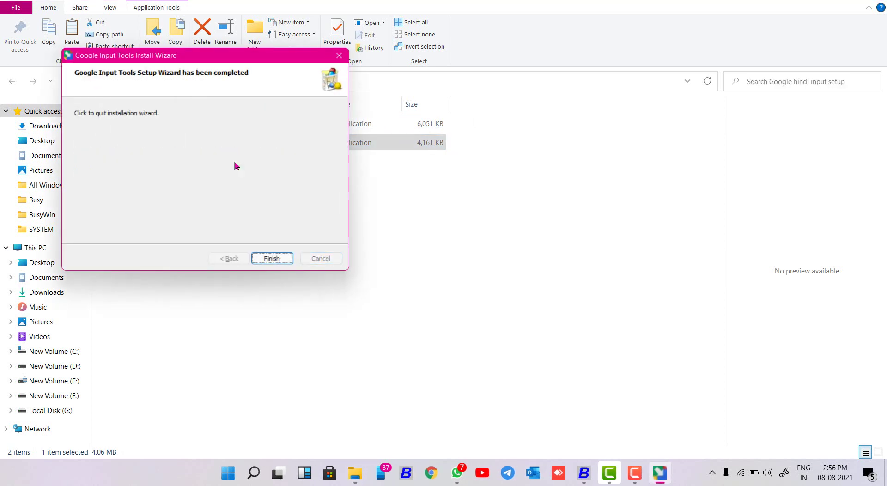
key(Return)
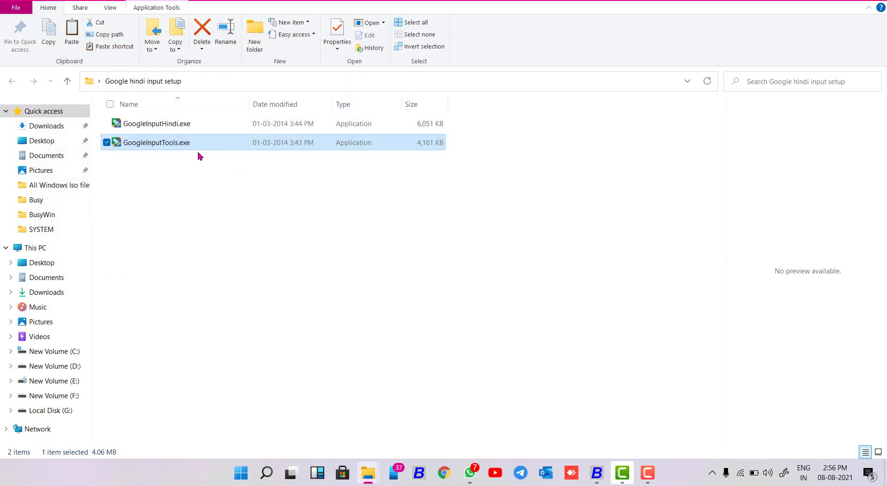
Step: Install the Hindi input package with GoogleInputHindi.exe
click(181, 129)
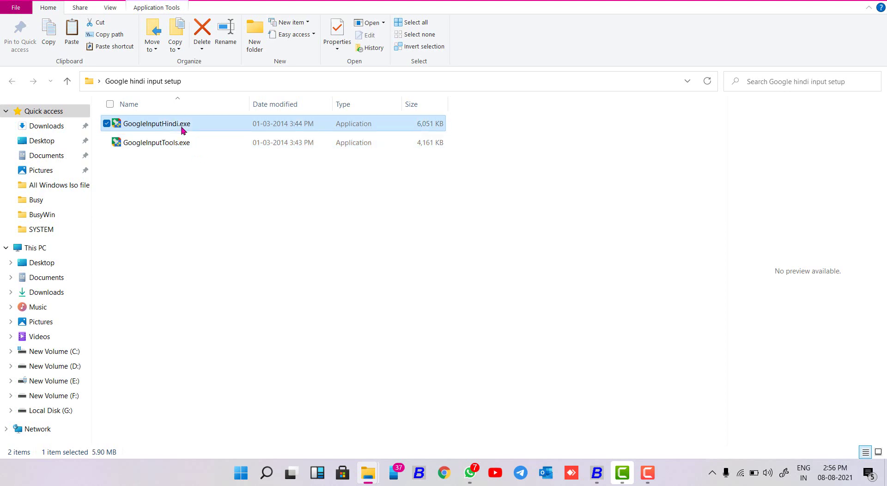
double_click(181, 129)
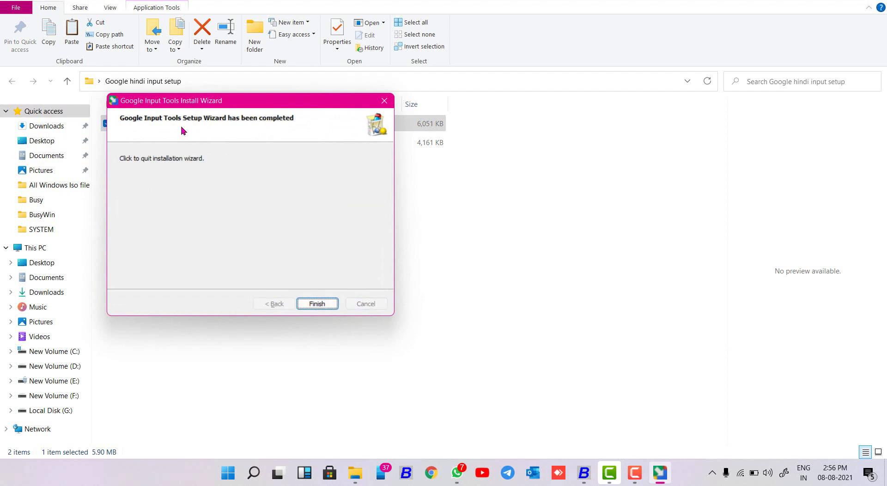
key(Return)
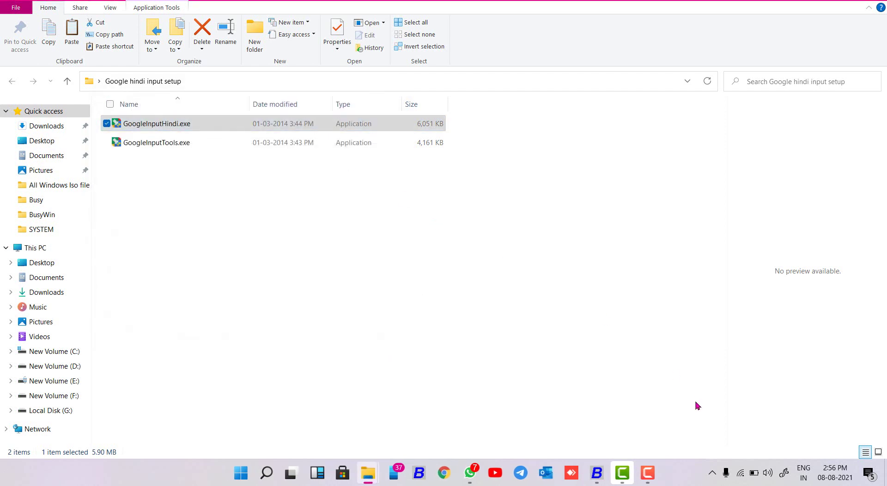
click(713, 475)
click(658, 300)
Step: Save second language support as Y with Hindi (India) language and font size 12
key(super+Down)
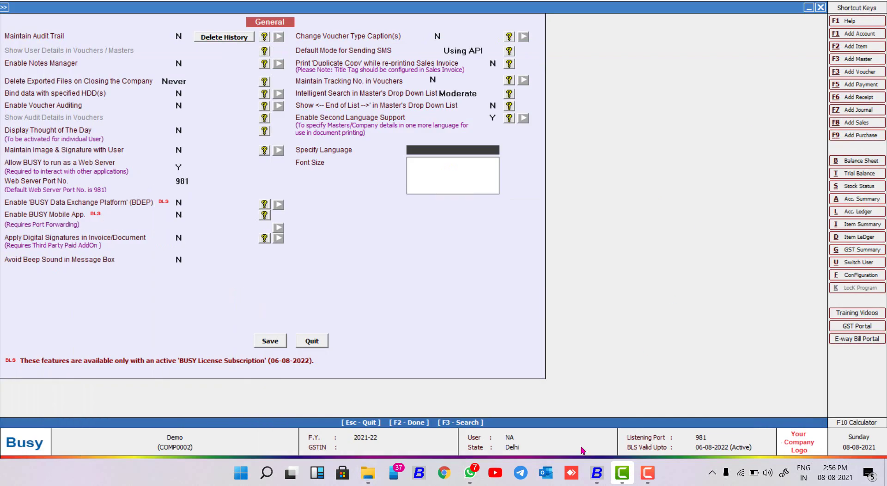
key(Escape)
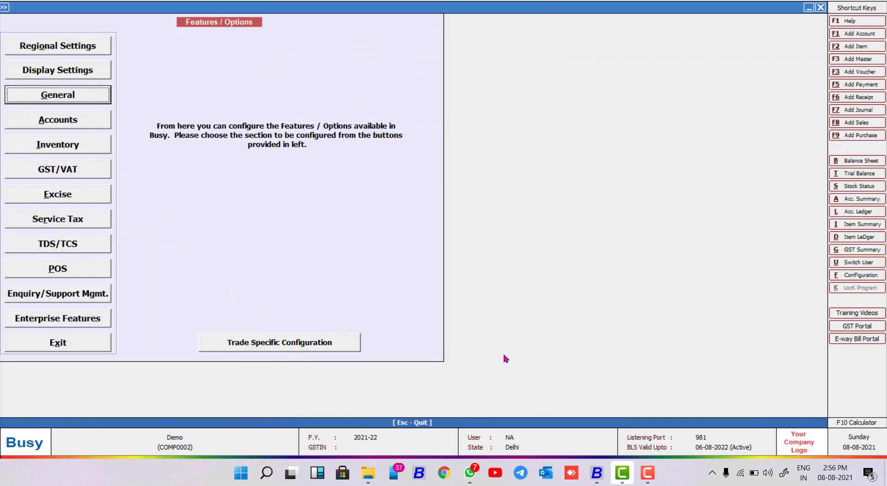
key(Return)
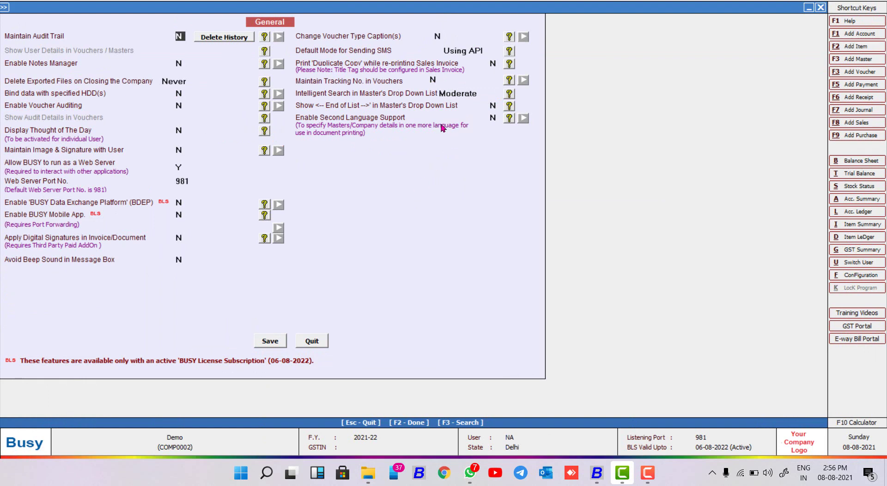
click(398, 121)
key(y)
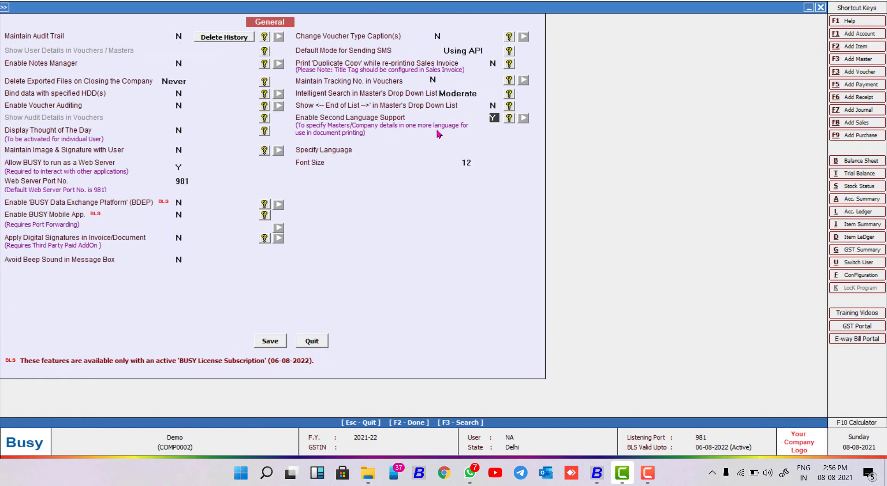
key(Return)
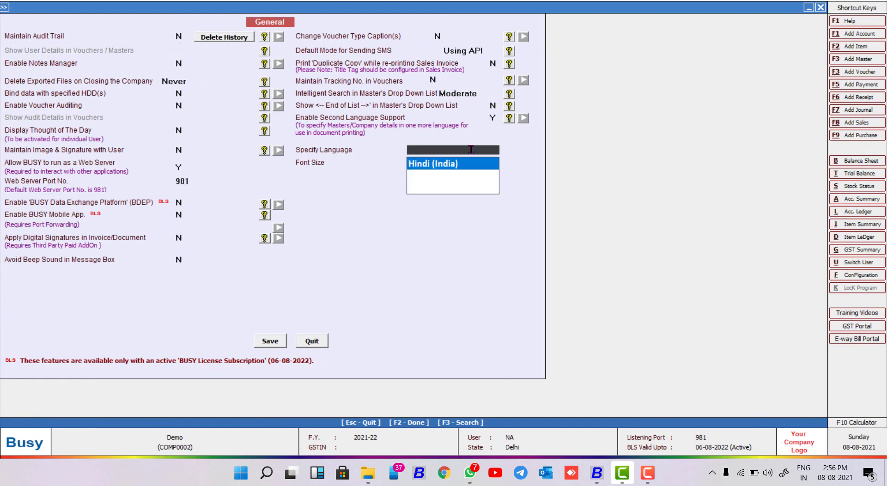
key(Return)
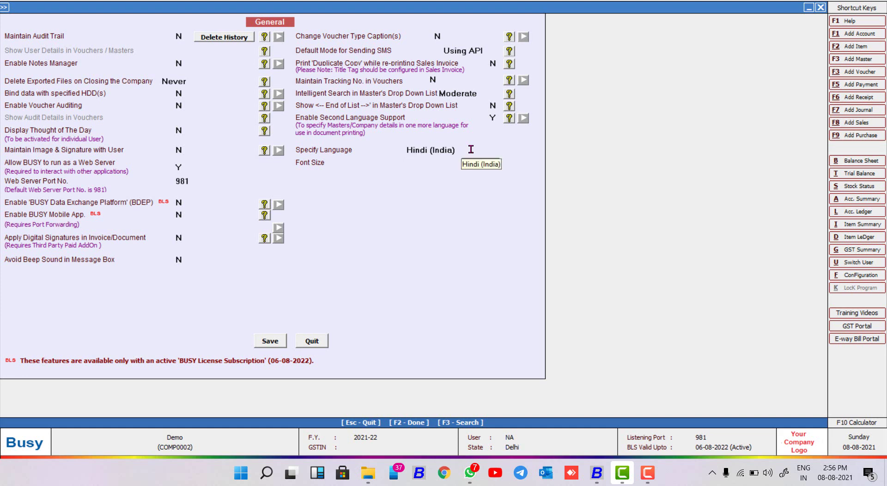
key(Return)
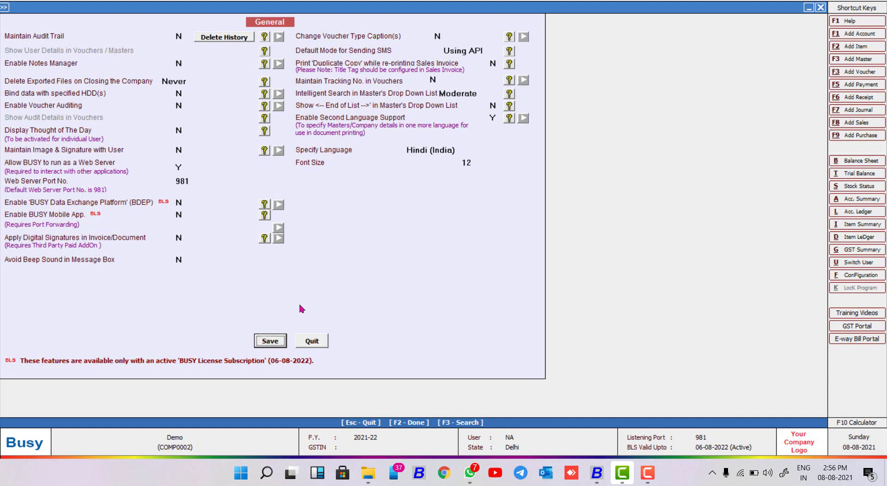
click(277, 343)
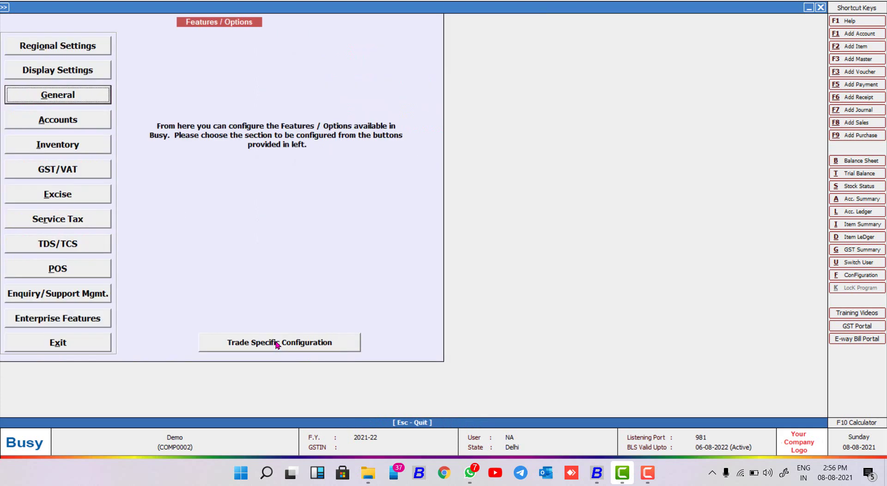
Step: Reach the second-language printing options of the Configure Sales Invoice settings
key(Escape)
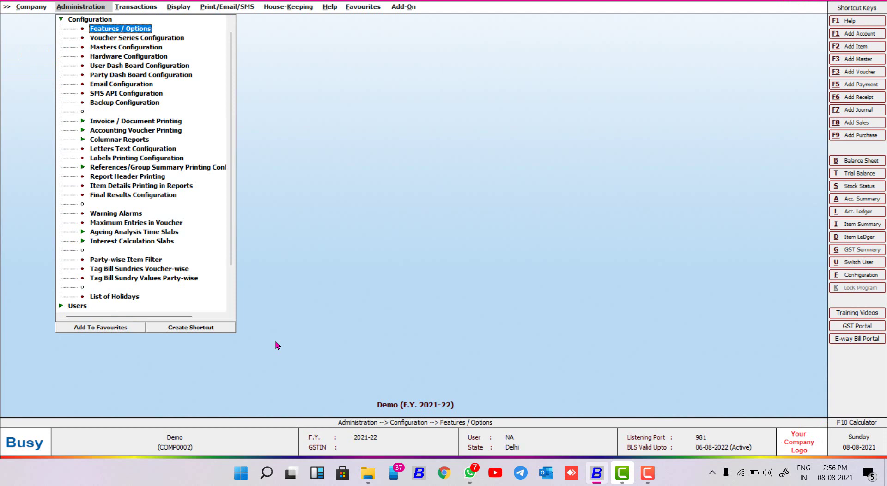
key(Escape)
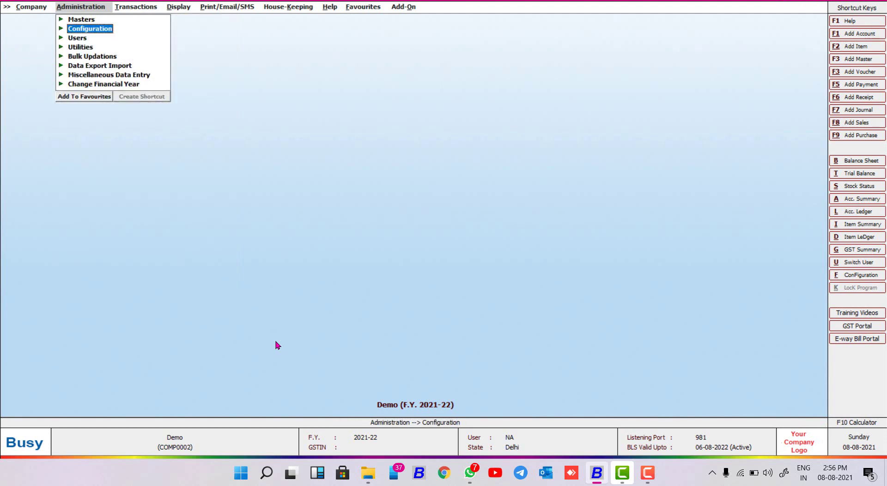
key(Return)
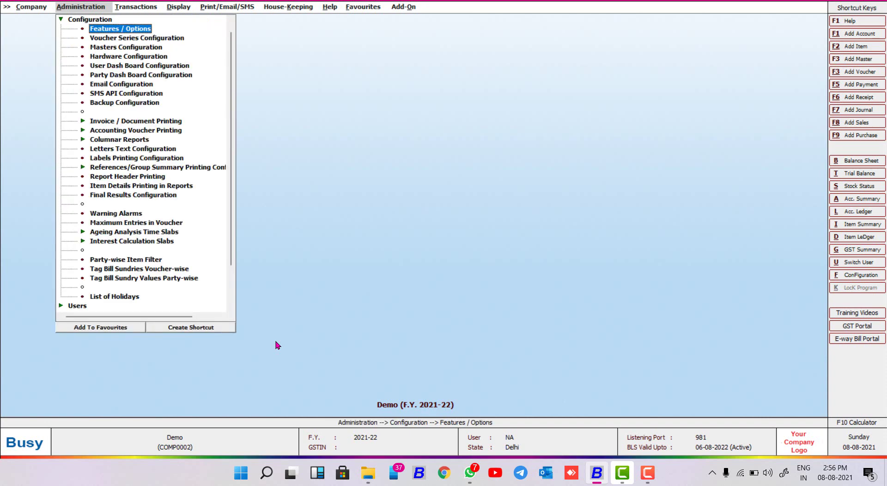
key(Down)
key(Down)
key(Down)
key(Down)
key(Down)
key(Down)
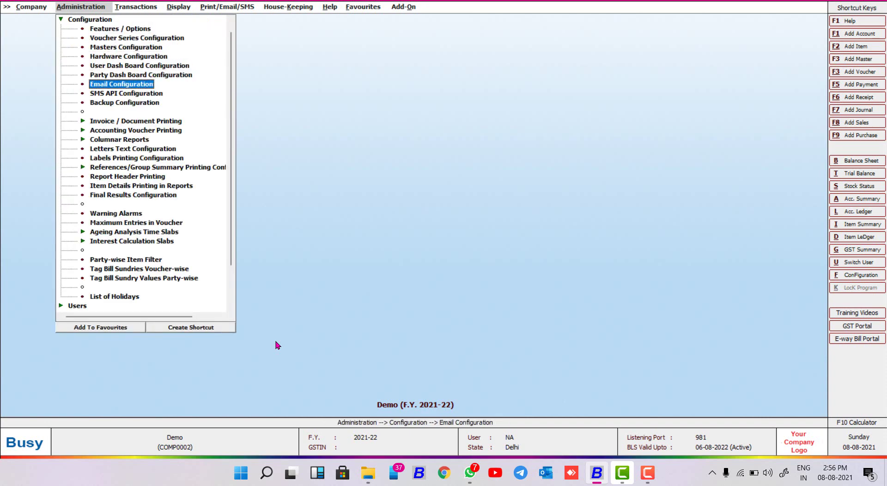
key(Down)
key(Down)
key(Down)
key(Return)
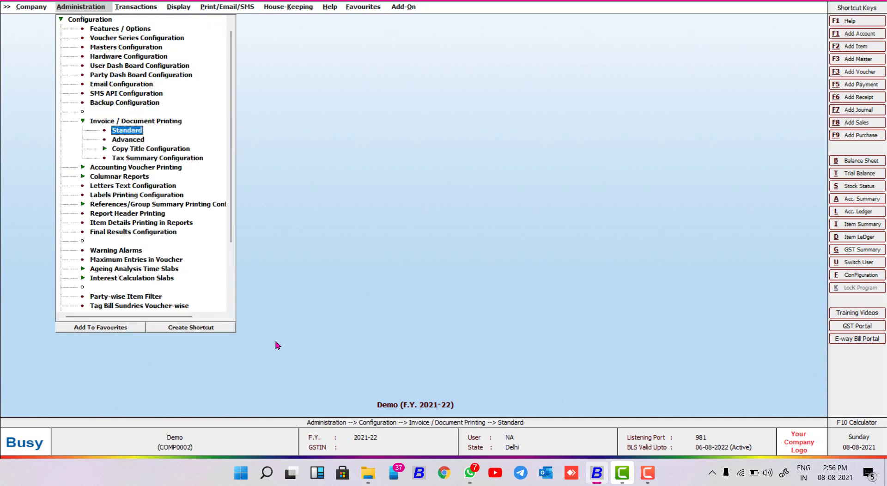
key(Return)
key(Return)
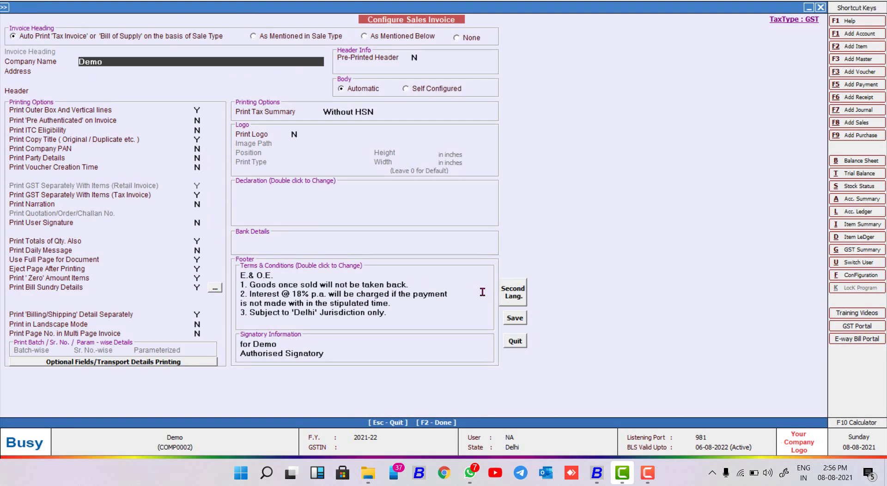
click(514, 295)
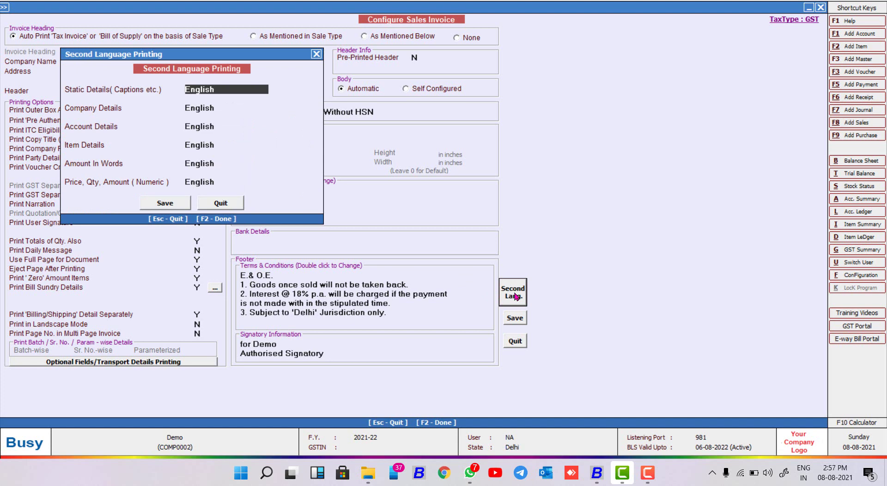
Step: Set static captions, company details and account details to print in the second language
key(Return)
key(Return)
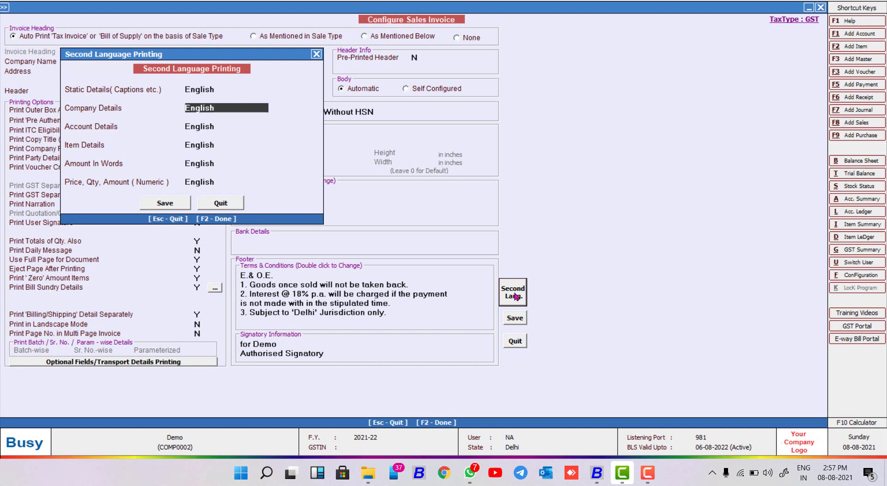
key(Return)
key(Down)
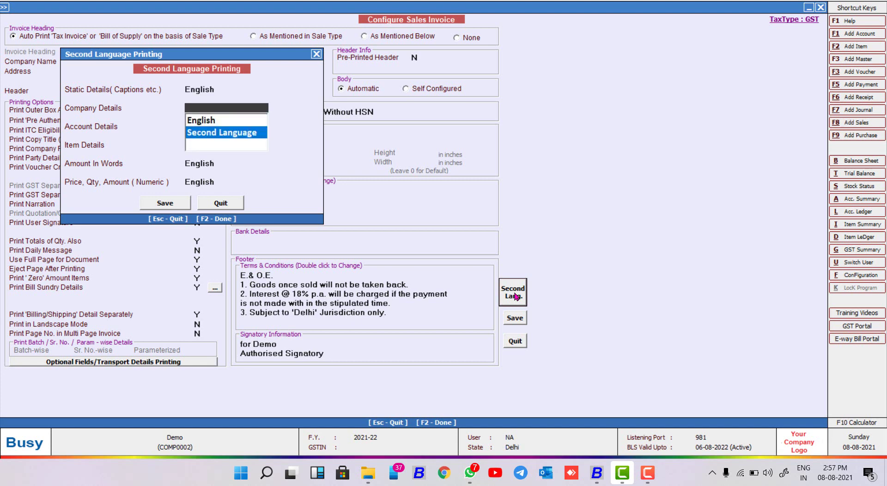
key(Return)
key(Up)
key(Up)
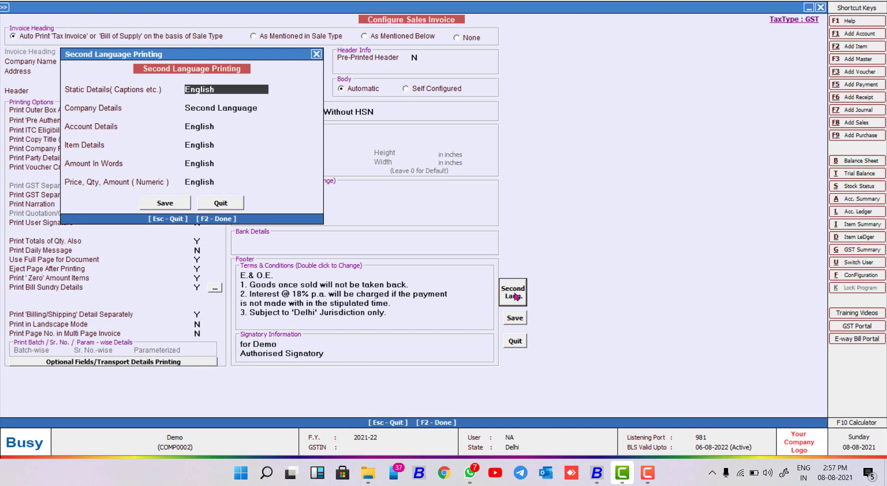
key(Return)
key(Down)
key(Return)
key(Down)
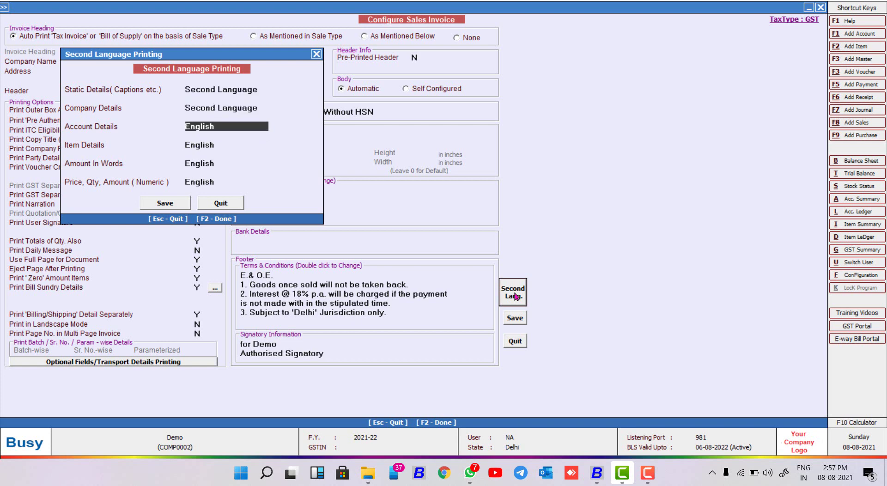
key(Return)
key(Down)
key(Return)
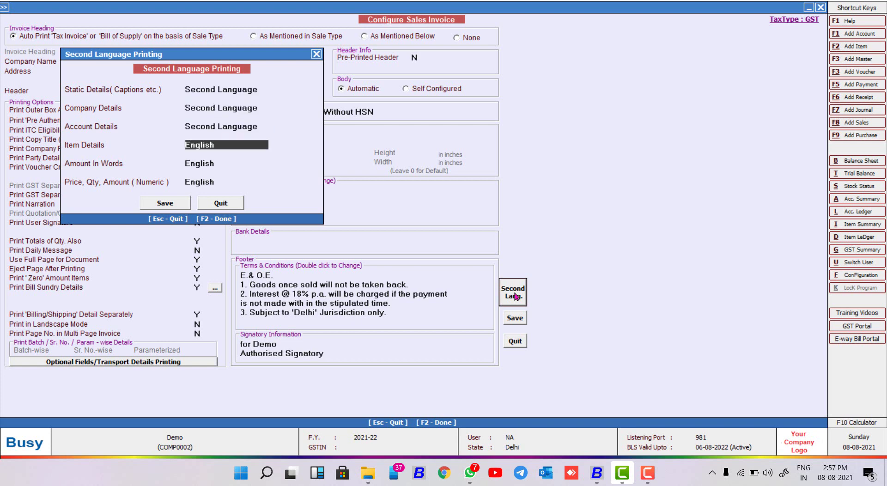
Step: Set item details and amount in words to the second language, then save the configuration
key(Return)
key(Down)
key(Return)
key(Return)
key(Down)
key(Return)
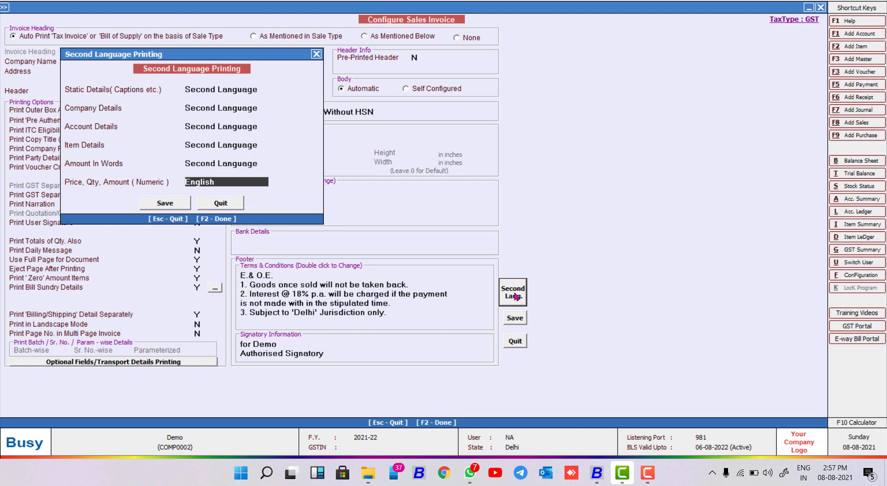
key(Return)
key(Down)
key(Return)
key(Return)
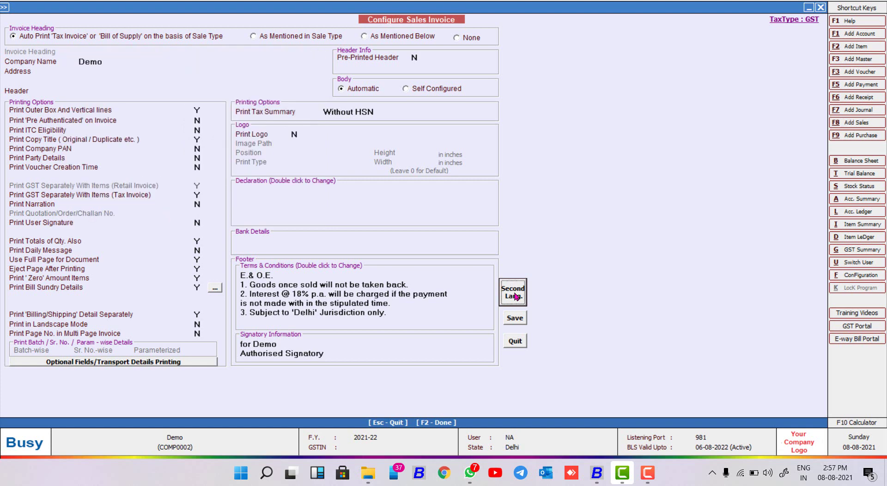
click(516, 318)
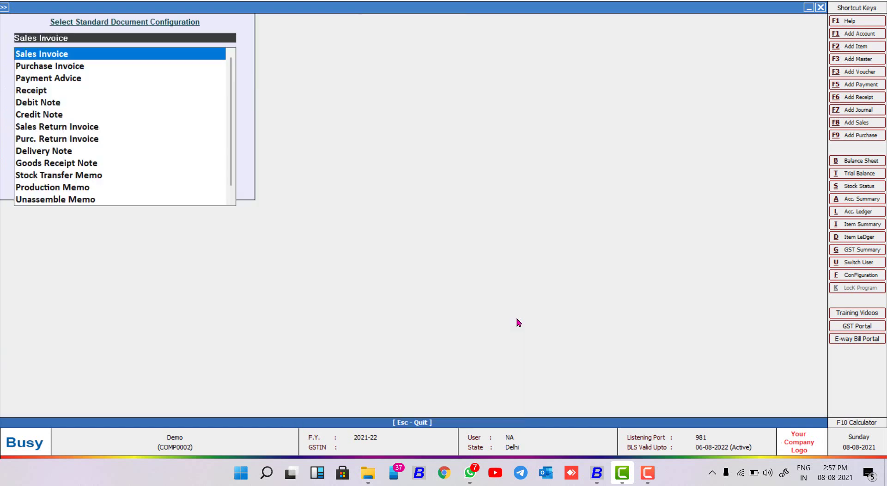
Step: Start a new item master named Mobile
key(Escape)
key(Escape)
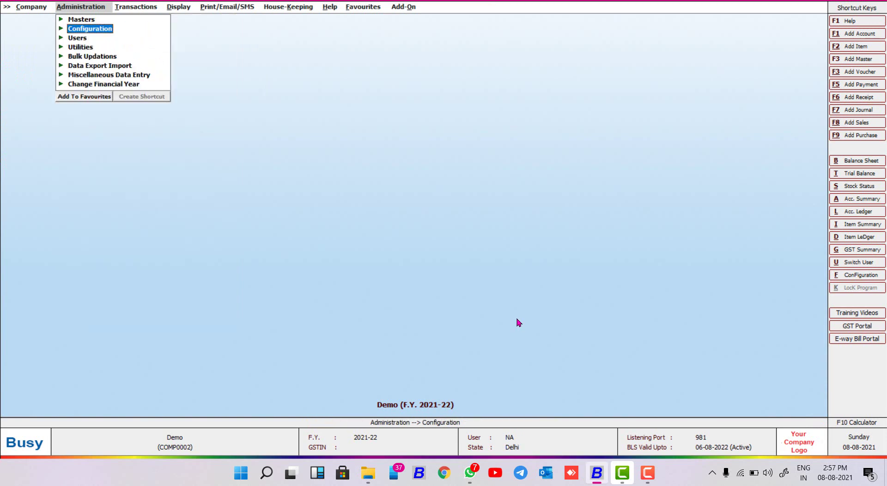
key(Up)
key(Return)
key(Return)
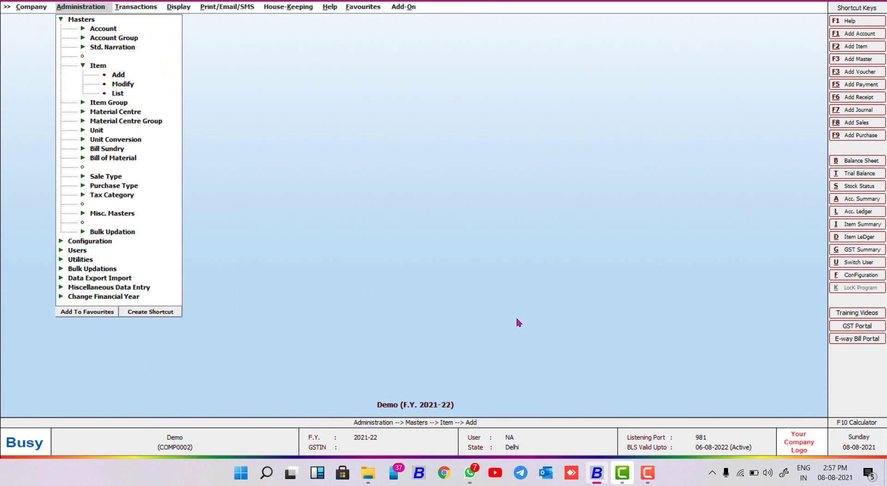
key(Return)
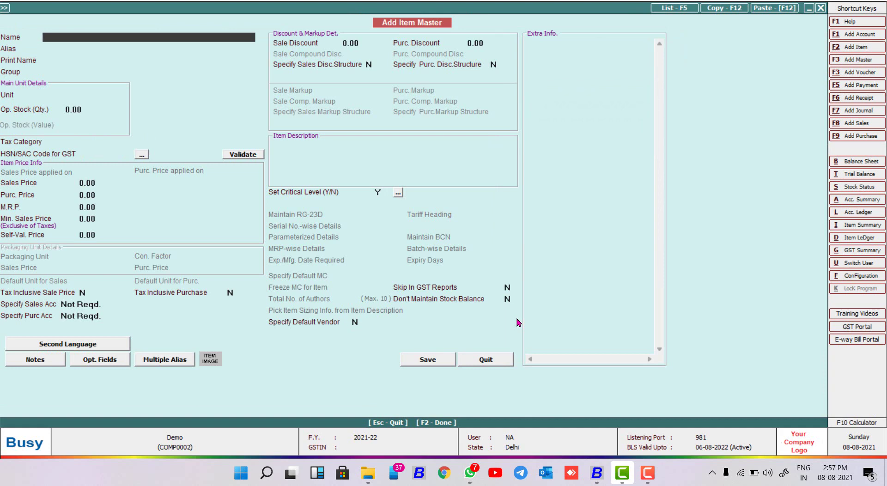
text(mobile)
key(Return)
Step: Give Mobile group General, unit Pcs., tax category GST 18% and HSN/SAC 1845
key(Return)
key(Return)
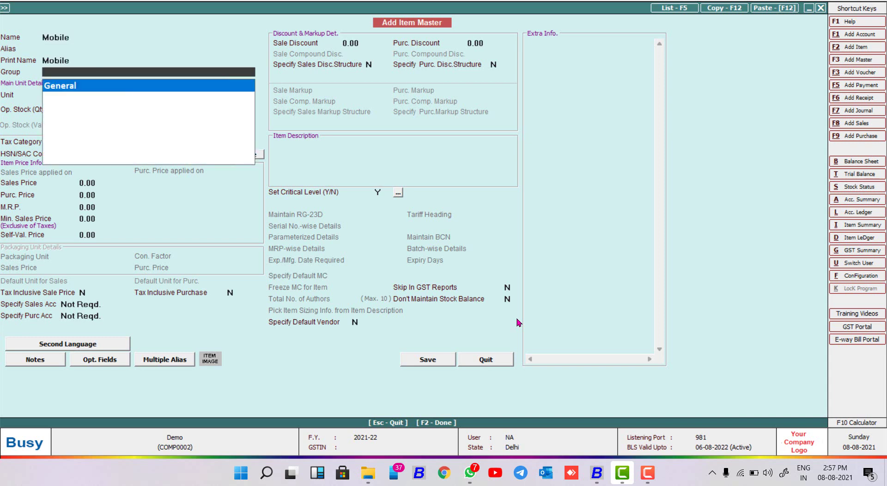
key(Return)
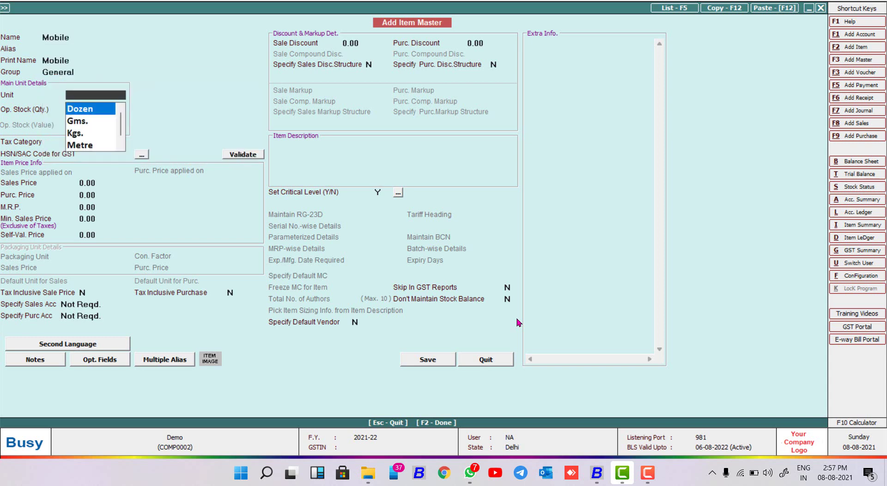
key(Down)
key(Down)
key(Down)
key(Down)
key(Return)
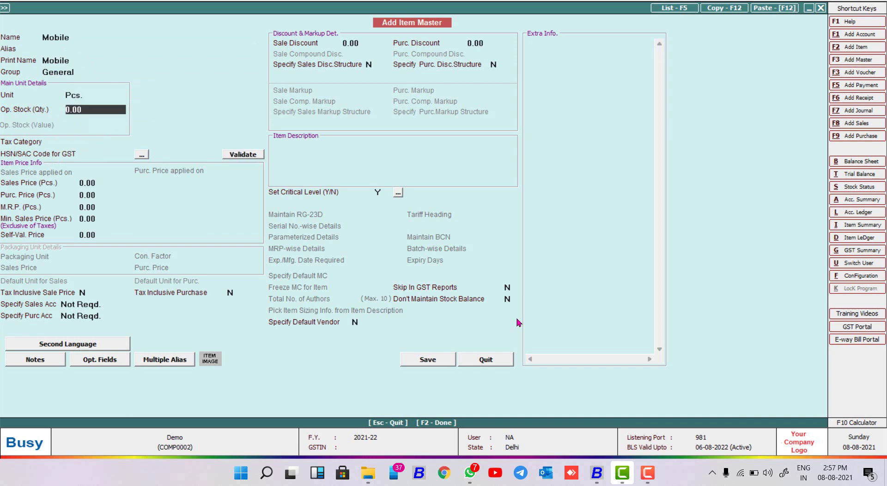
key(Return)
key(Down)
key(Down)
key(Down)
key(Return)
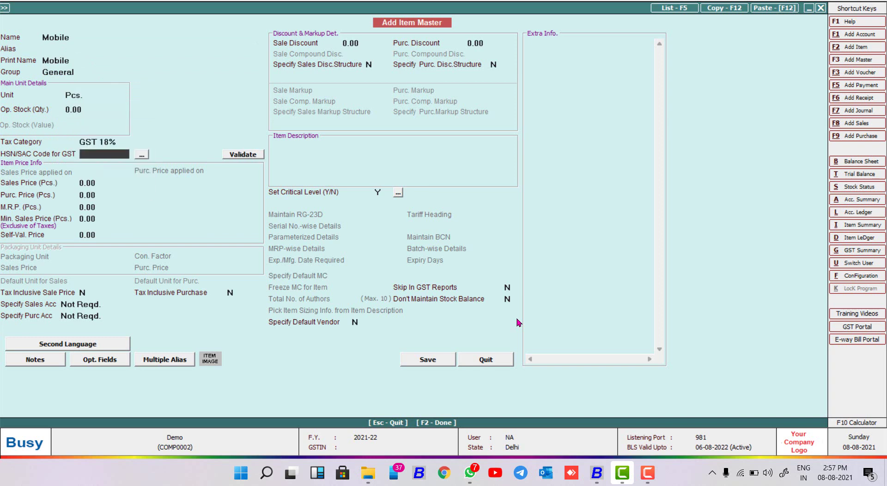
text(1845)
key(Return)
key(Return)
key(Return)
key(Return)
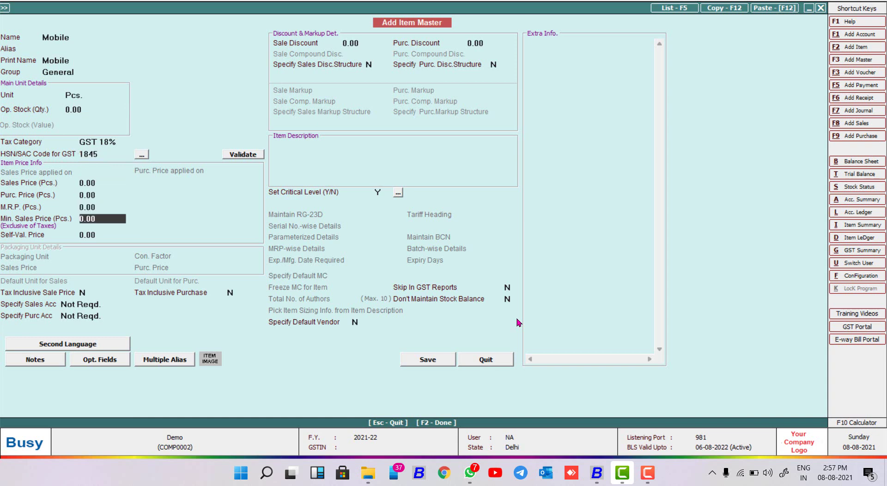
Step: Give item Mobile the Hindi name फोन and description सैमसंग, then save it
click(77, 346)
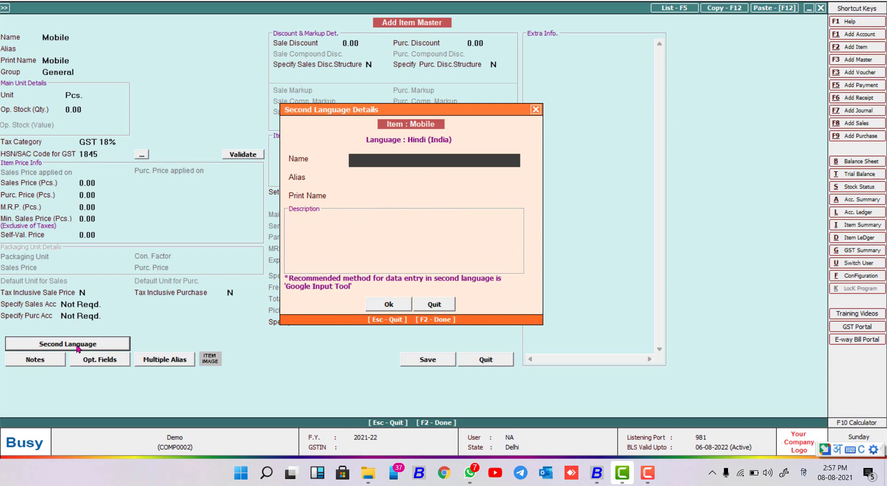
text(pp)
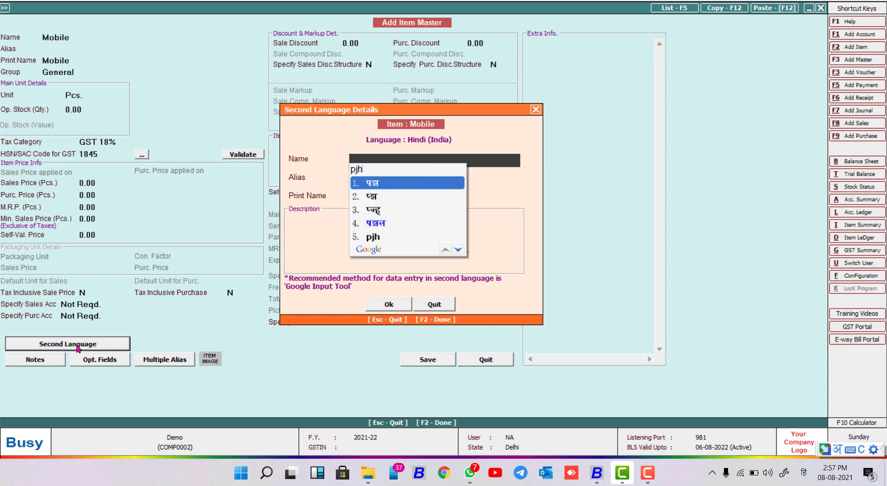
key(BackSpace)
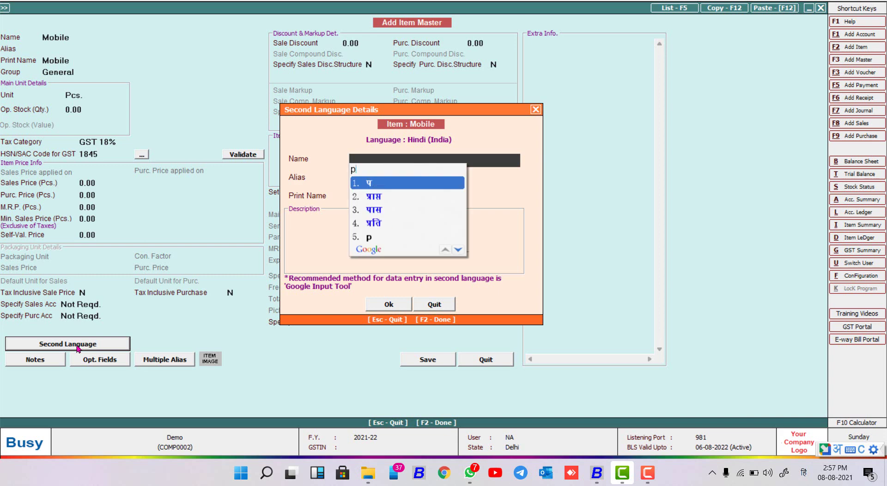
text(hon)
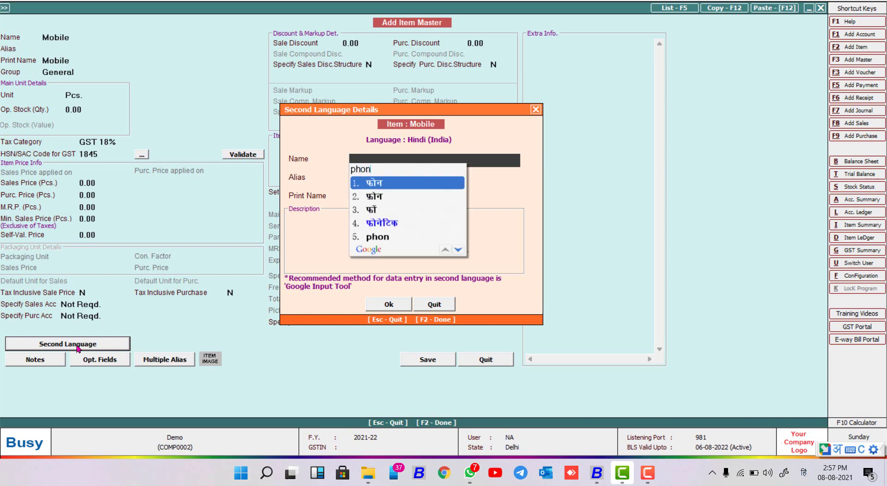
key(Return)
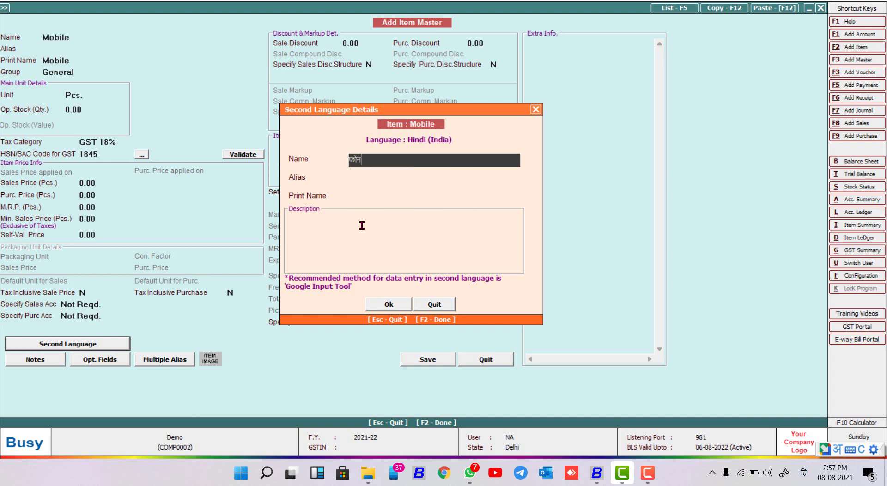
key(Return)
key(Return)
key(Return)
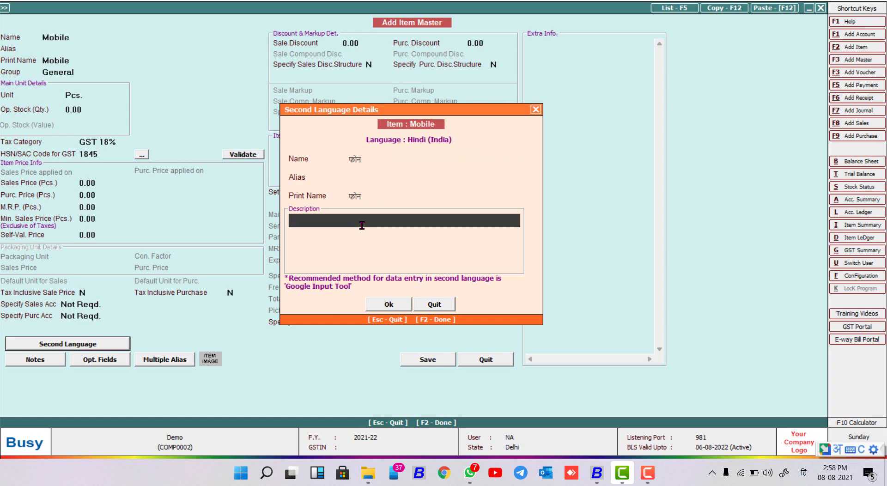
text(samsung)
click(391, 305)
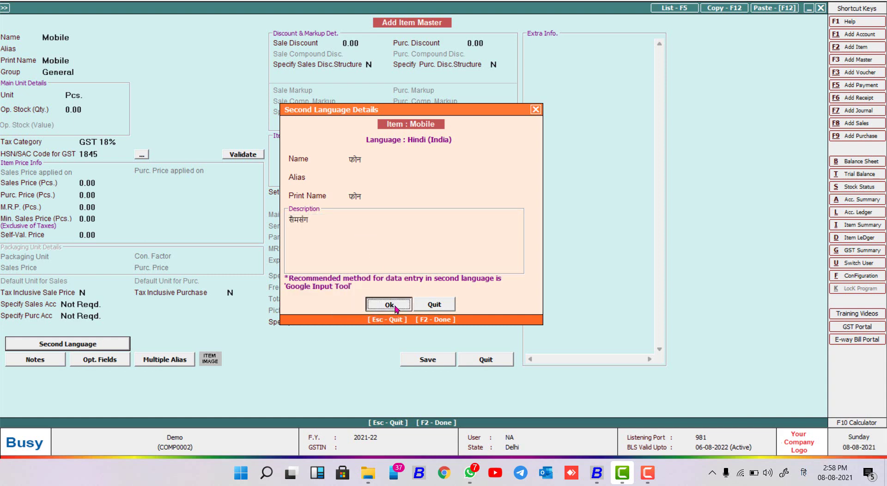
click(427, 359)
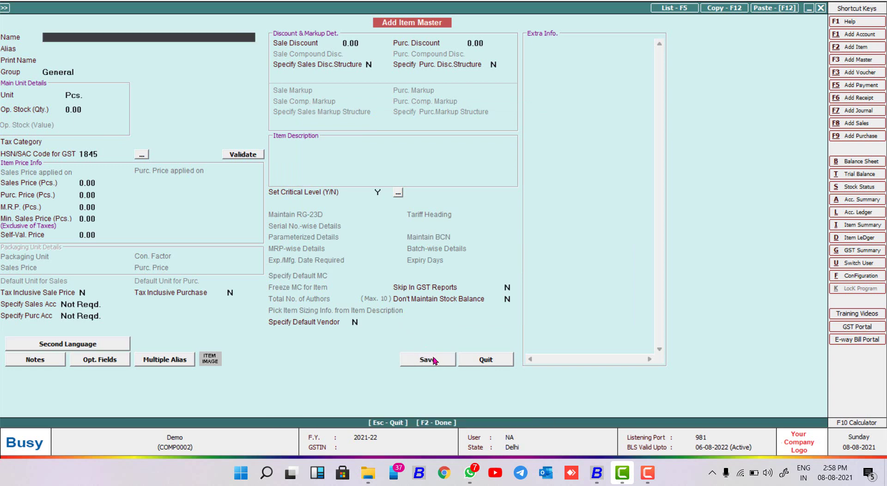
Step: Start a new account master and enter the customer's full name
key(Escape)
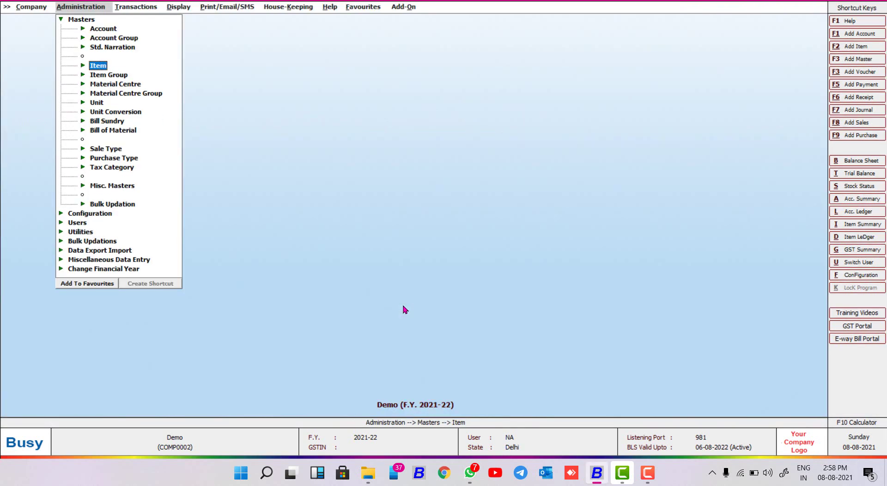
key(Up)
key(Up)
key(Up)
key(Return)
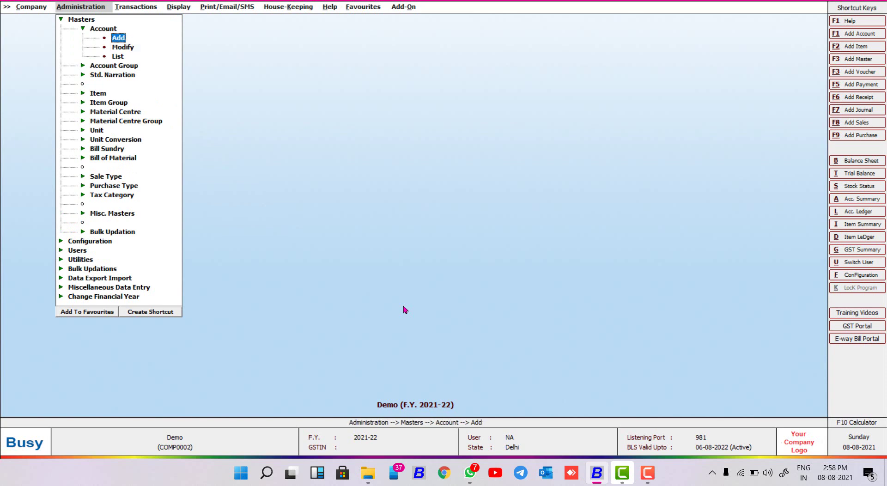
key(Return)
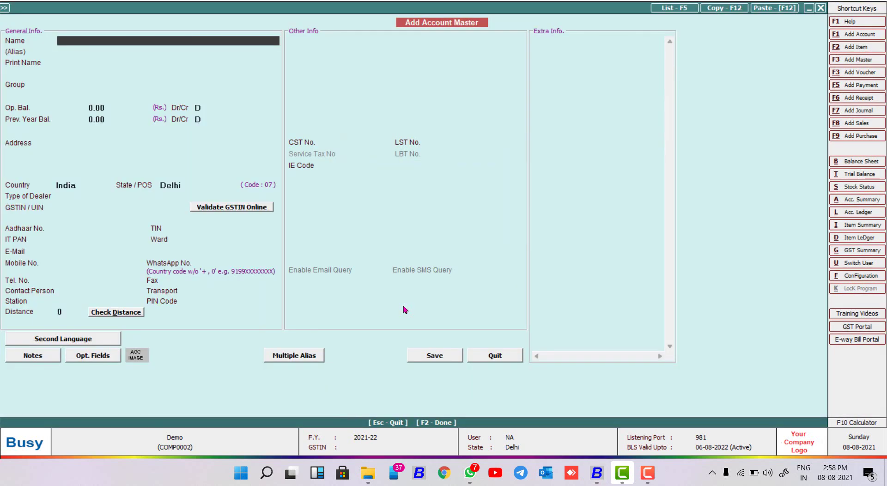
key(Return)
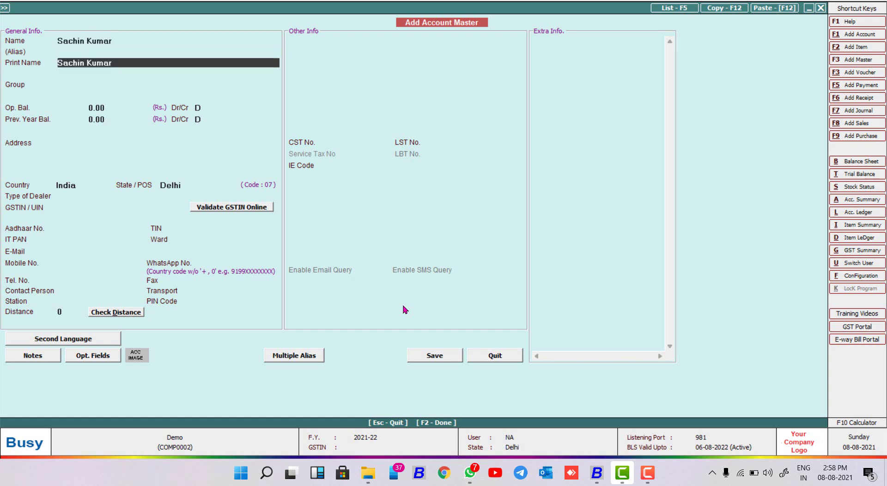
Step: Put the account in the Sundry Debtors group with dealer type Un-Registered
key(Return)
text(sun)
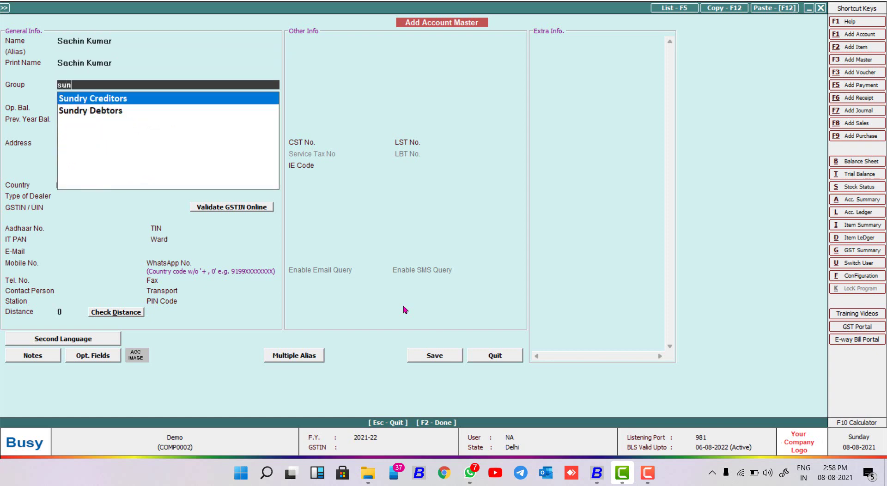
key(Down)
key(Return)
key(Return)
key(Return)
key(Return)
key(Return)
key(Return)
key(Return)
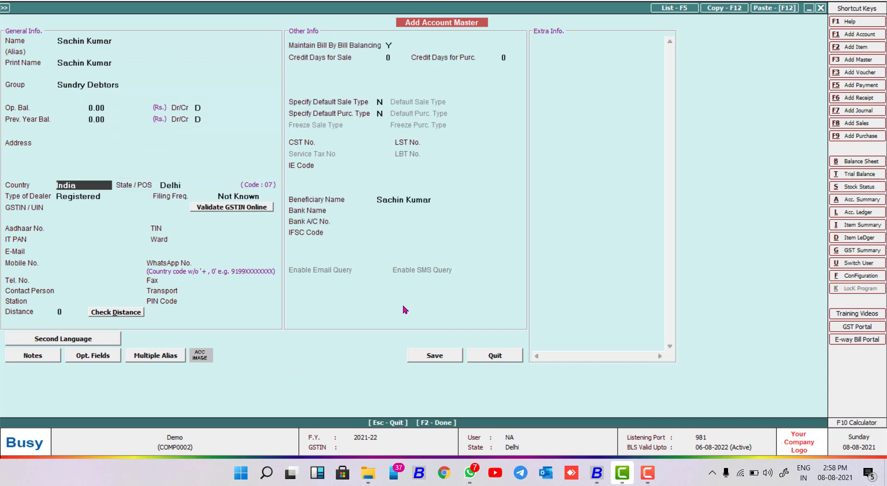
key(Down)
key(Return)
key(Return)
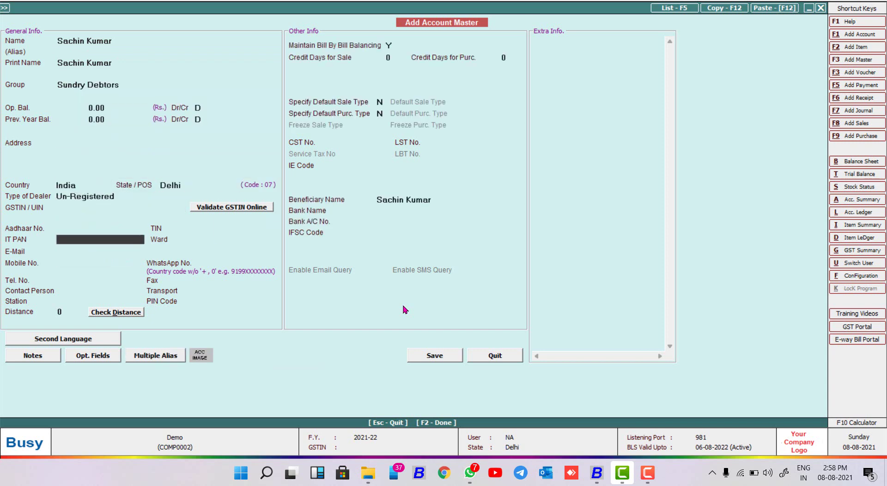
Step: Enter the customer's name in Hindi as second-language name and print name, then save the account
click(112, 338)
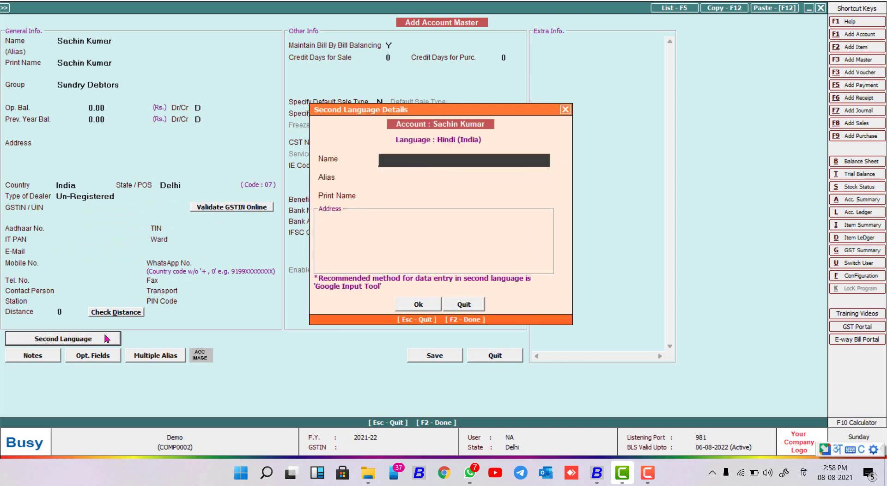
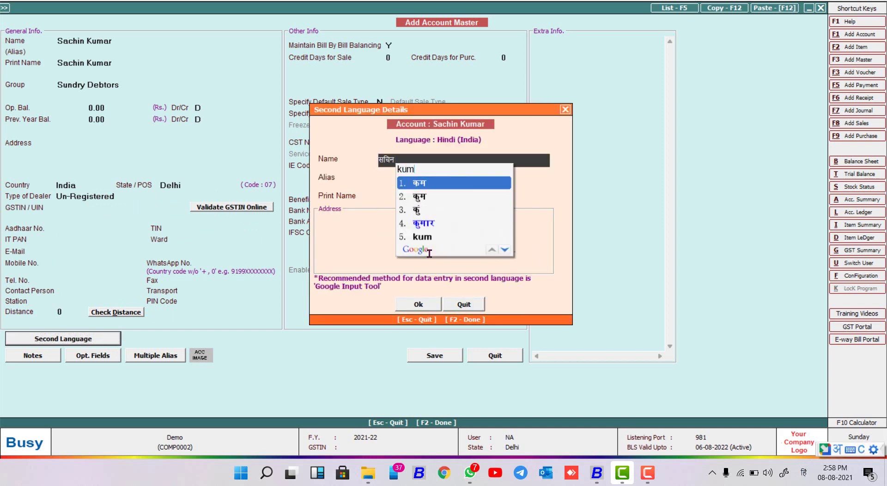
key(Return)
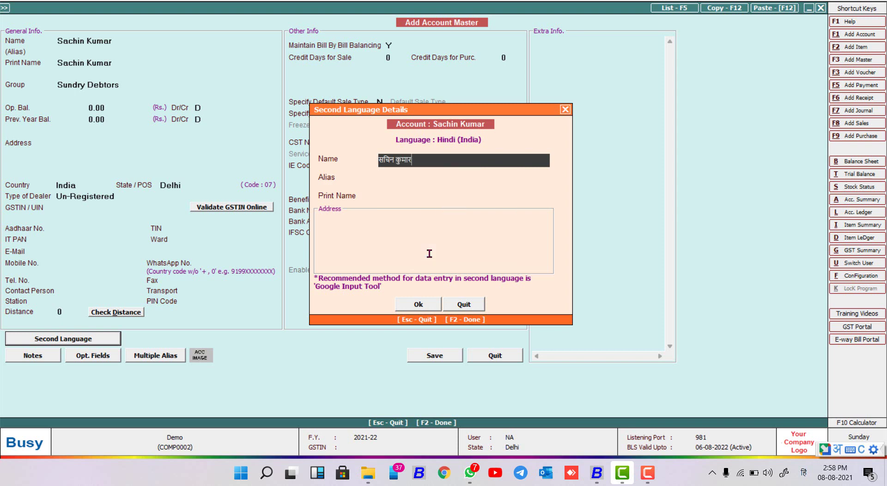
key(Return)
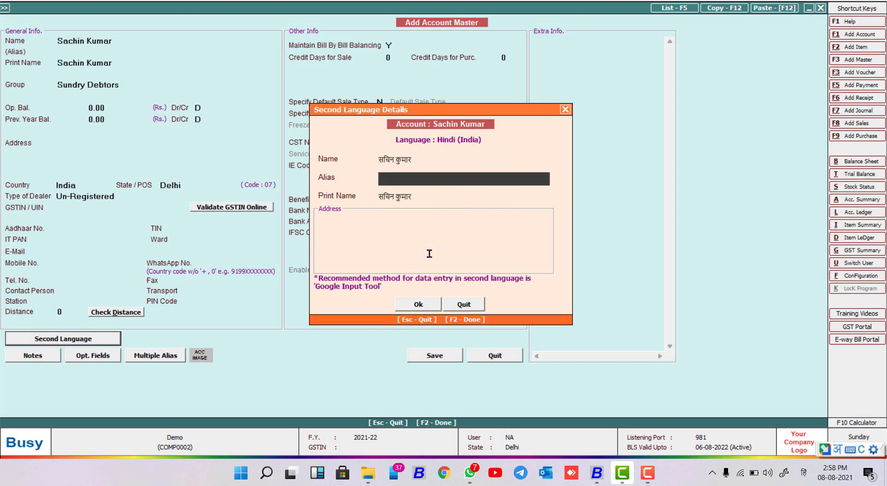
key(Return)
key(Return)
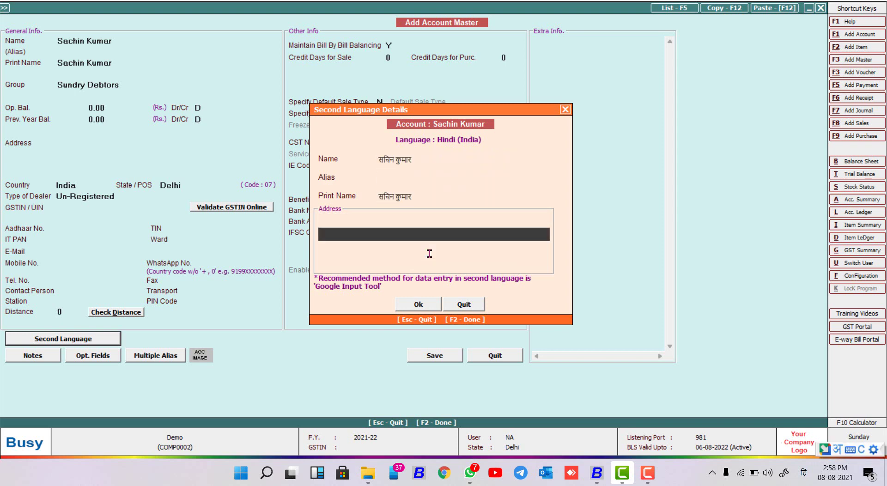
key(Up)
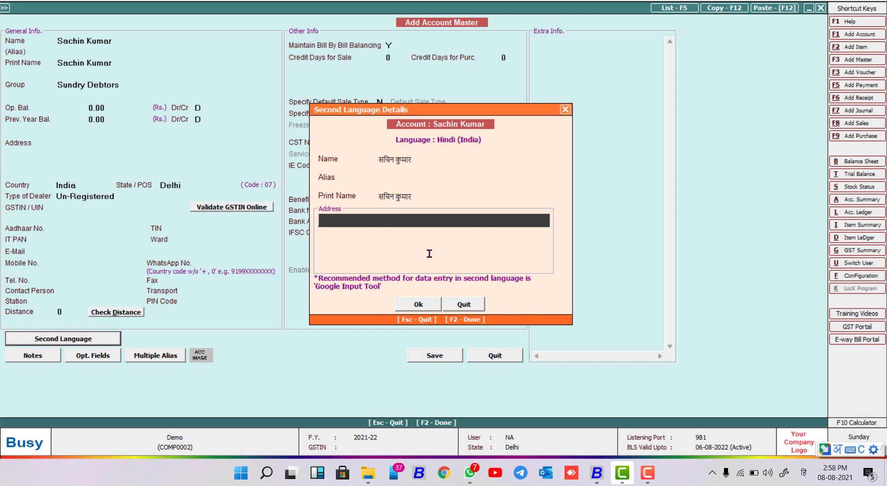
click(429, 303)
click(446, 352)
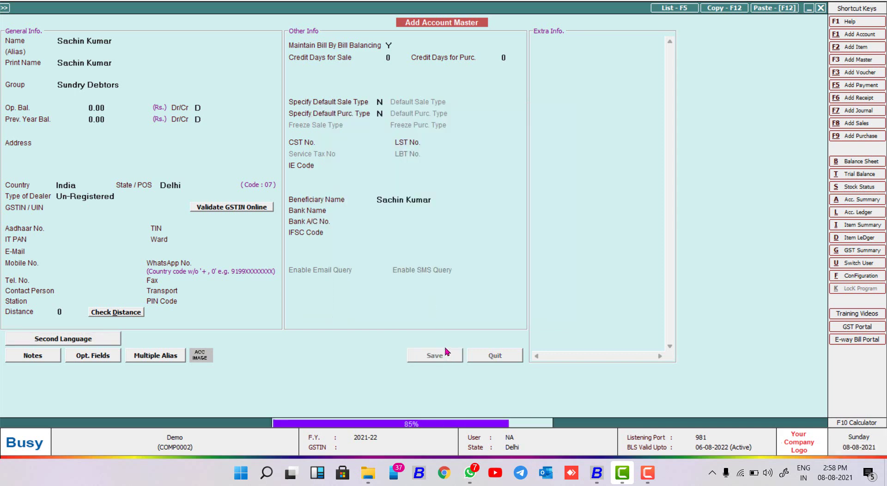
Step: Start a new L/GST-18% sales voucher with the new customer as party
key(Escape)
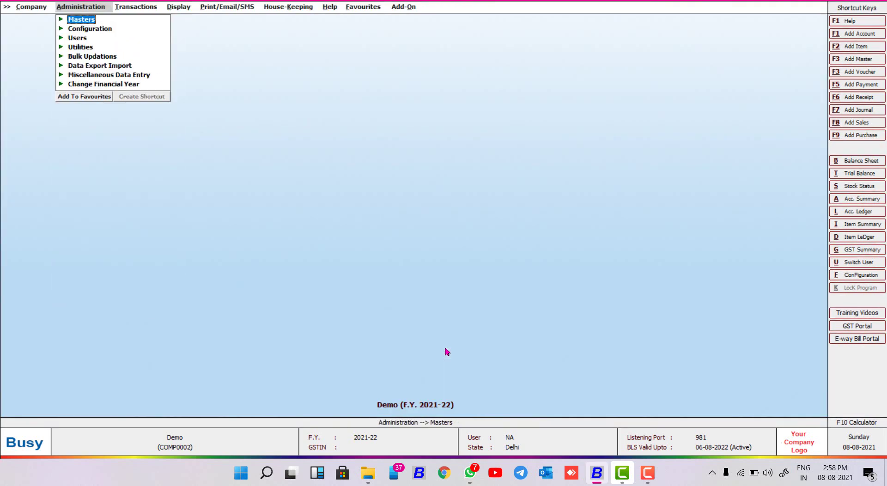
key(Right)
key(Return)
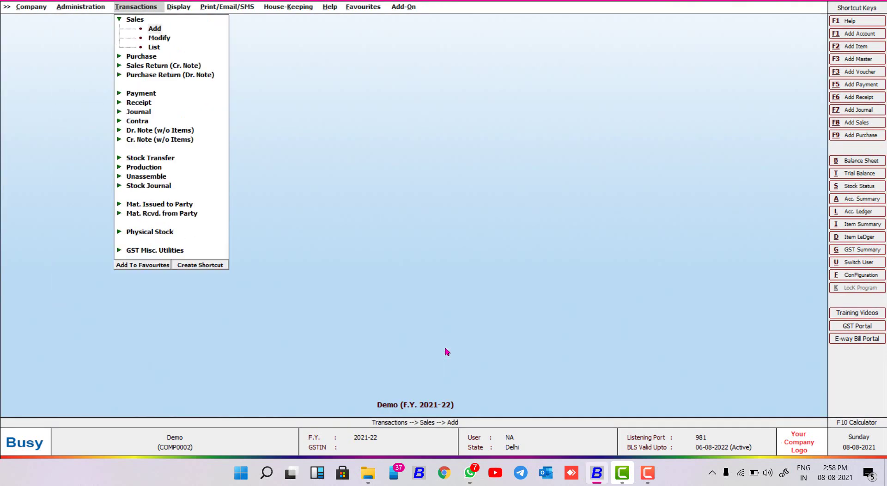
key(Return)
key(Return)
key(Return)
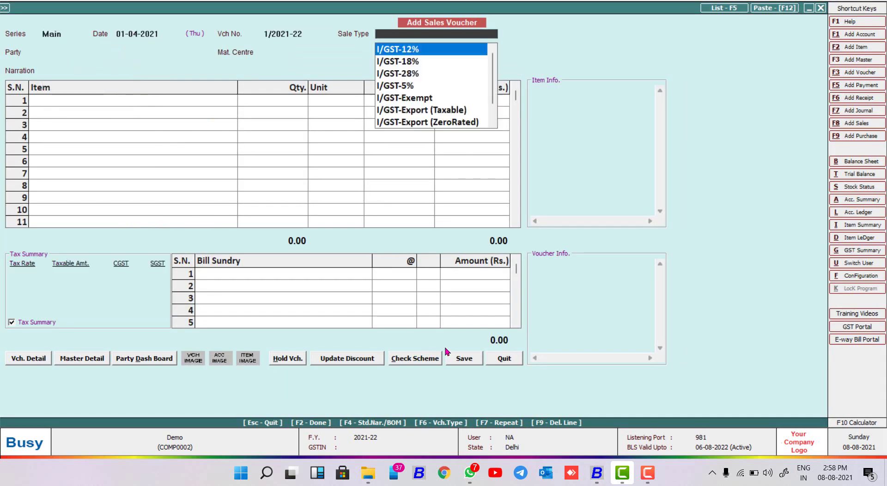
text(L)
key(Down)
key(Return)
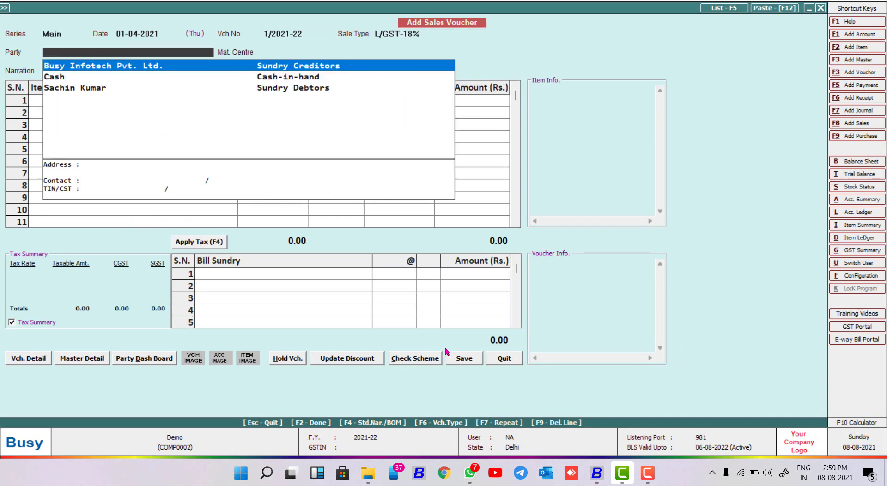
key(Down)
key(Down)
key(Return)
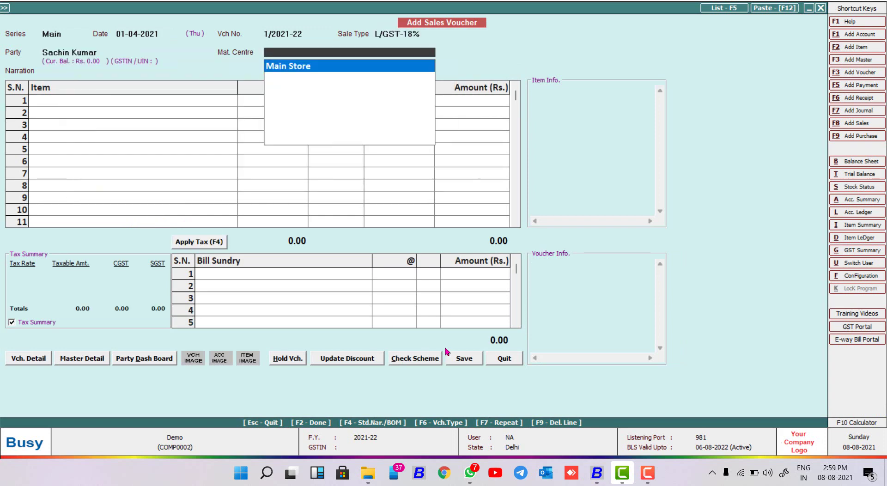
key(Up)
key(Return)
text(S)
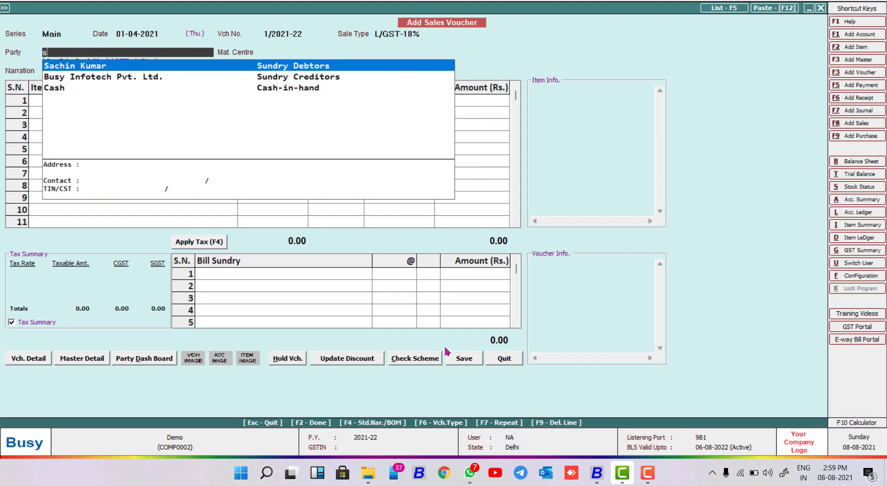
key(Return)
key(Return)
Step: Bill 1 Mobile at 8,000 with CGST and SGST, totalling 9,440.00, and save the voucher
key(Return)
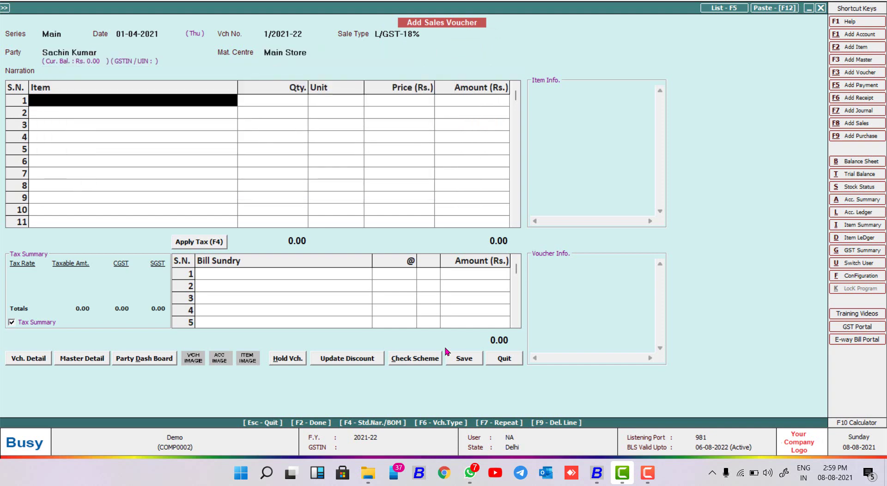
key(Return)
text(1)
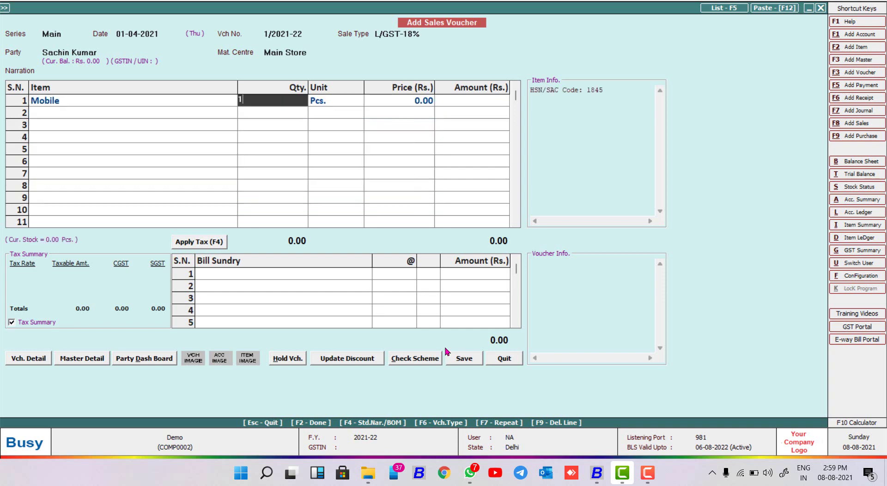
key(Return)
key(Left)
key(Return)
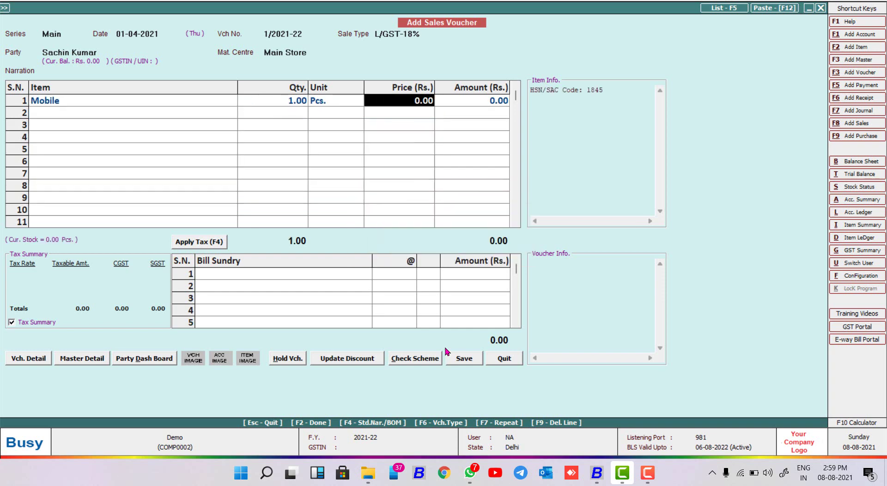
text(8000)
key(Return)
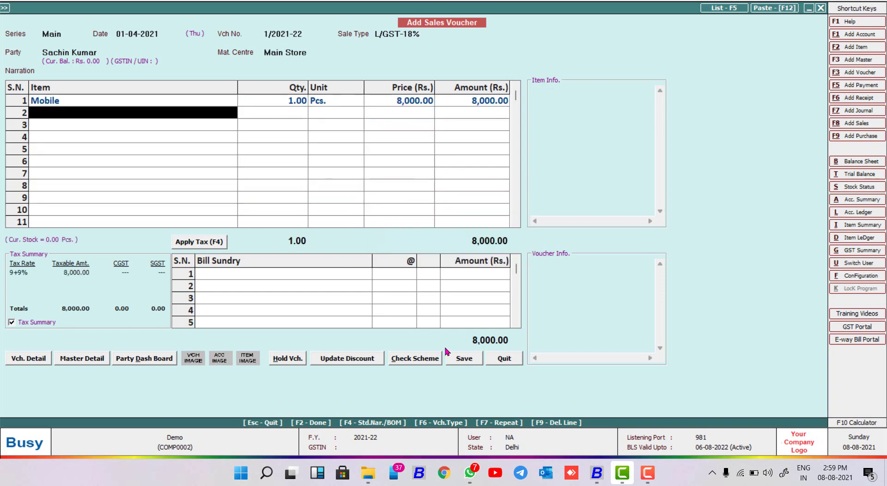
key(Return)
key(Return)
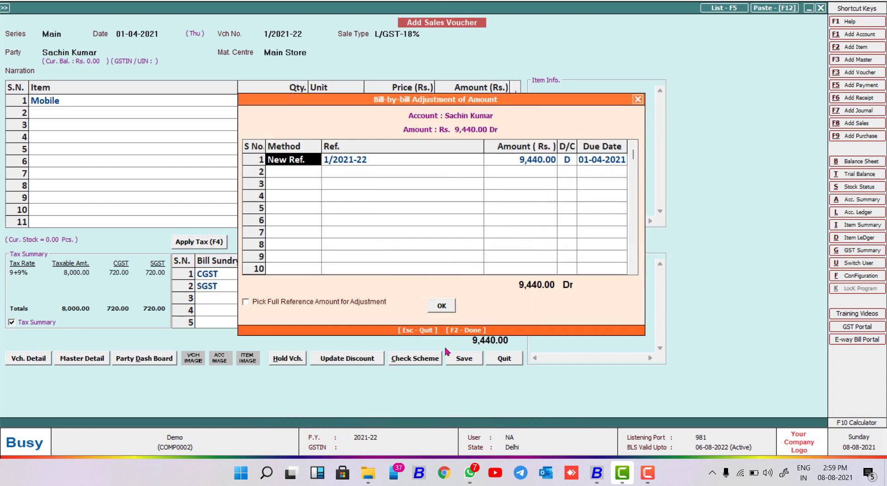
key(Return)
key(Return)
key(Return)
key(Return)
key(Return)
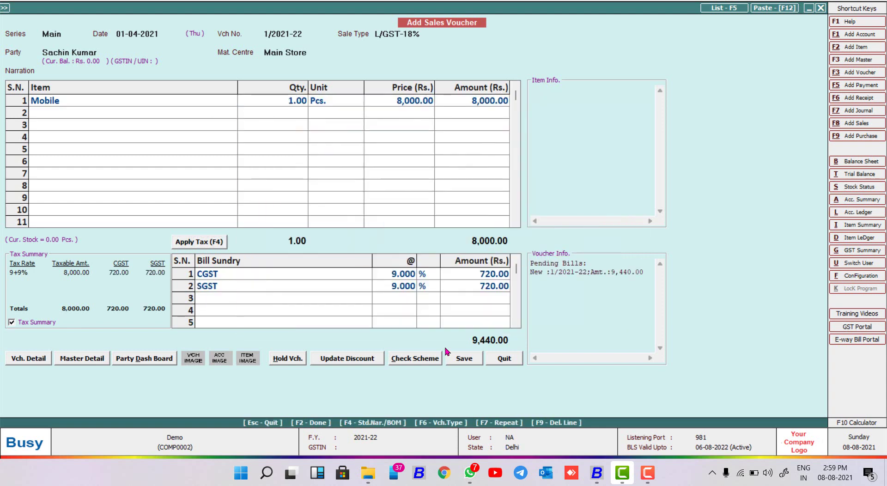
key(n)
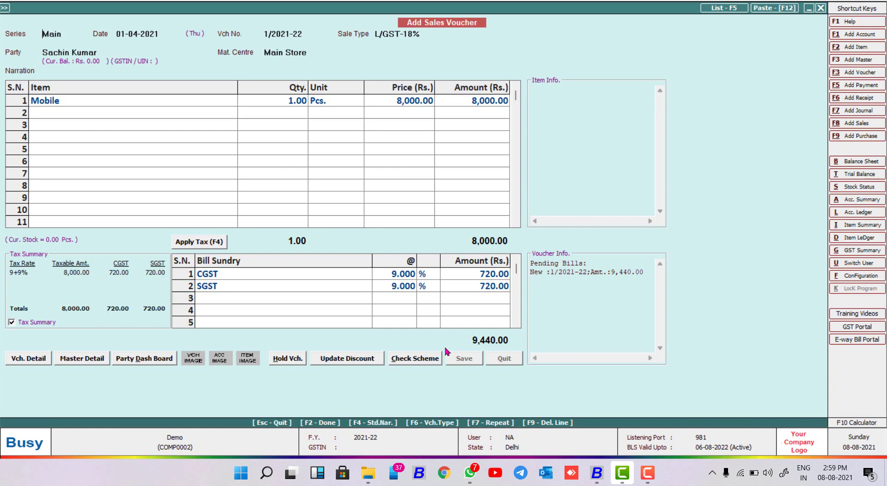
Step: Preview the STANDARD-format invoice with Hindi labels and names on screen, then close it
key(Return)
key(Return)
key(Return)
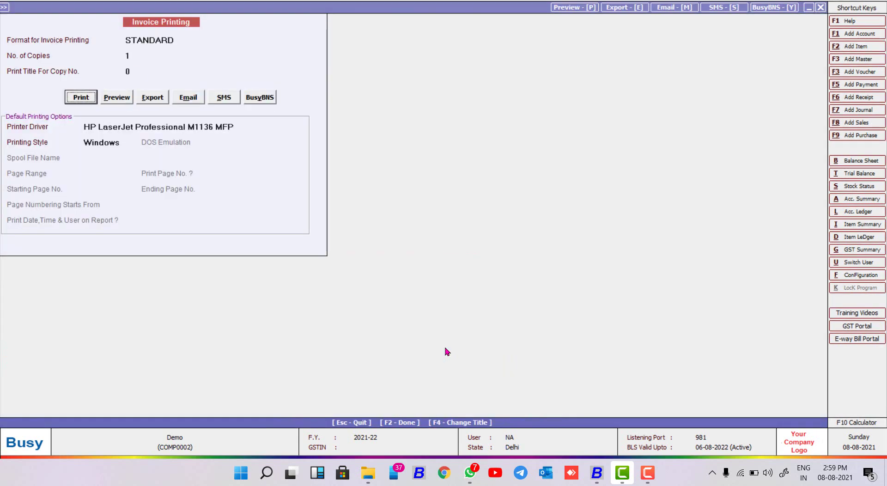
key(Right)
key(Return)
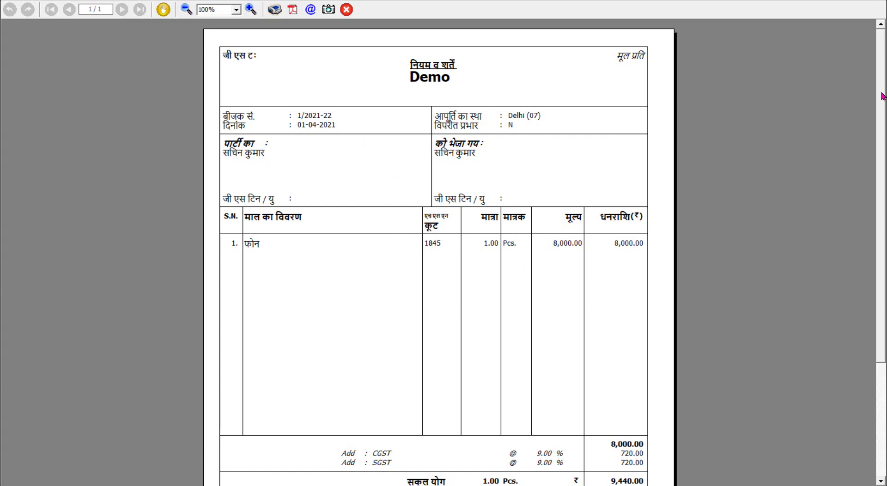
scroll(882, 96, down, 5)
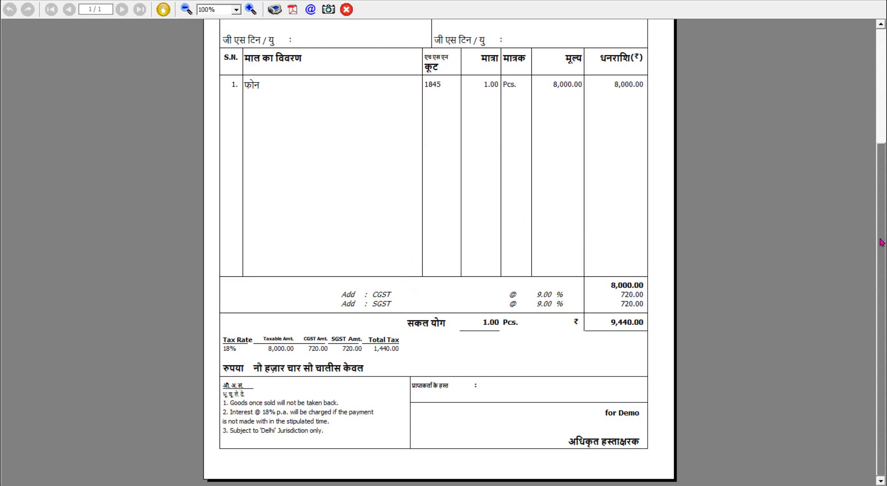
drag(881, 242, 878, 128)
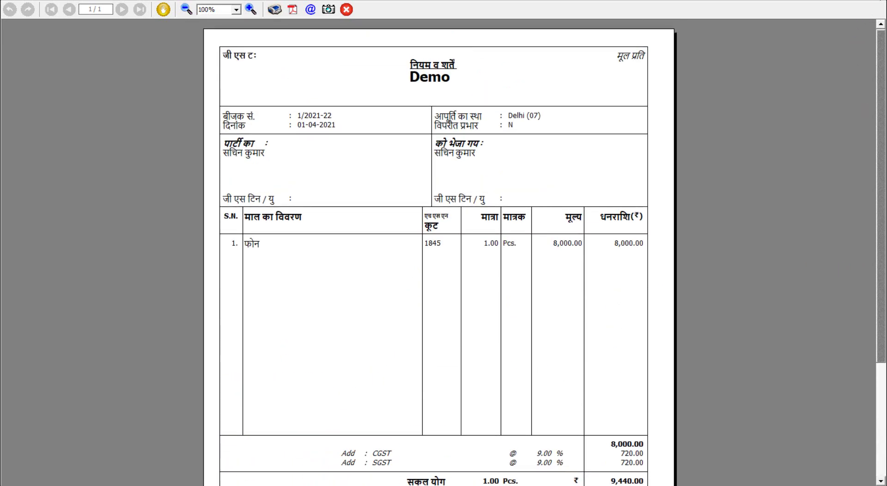
key(Escape)
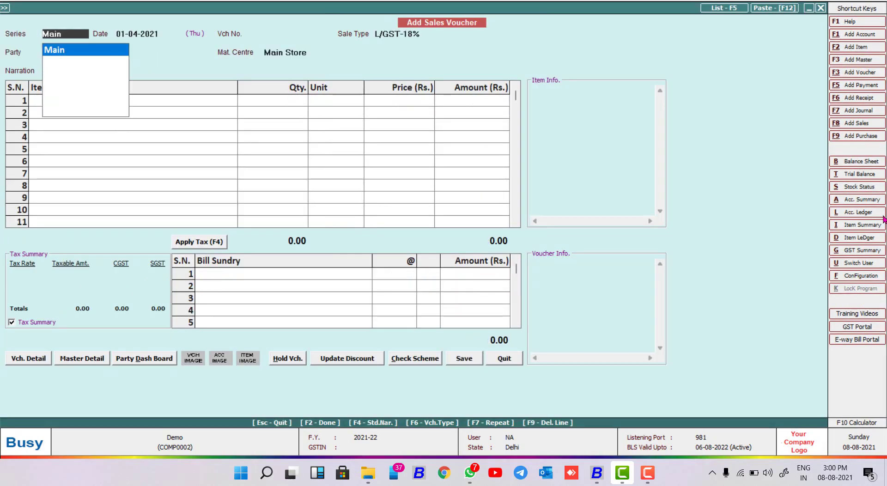
click(647, 473)
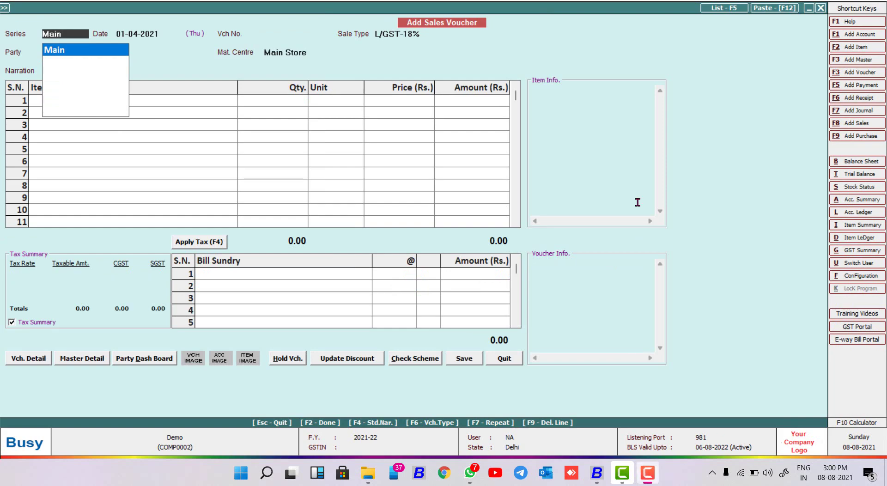